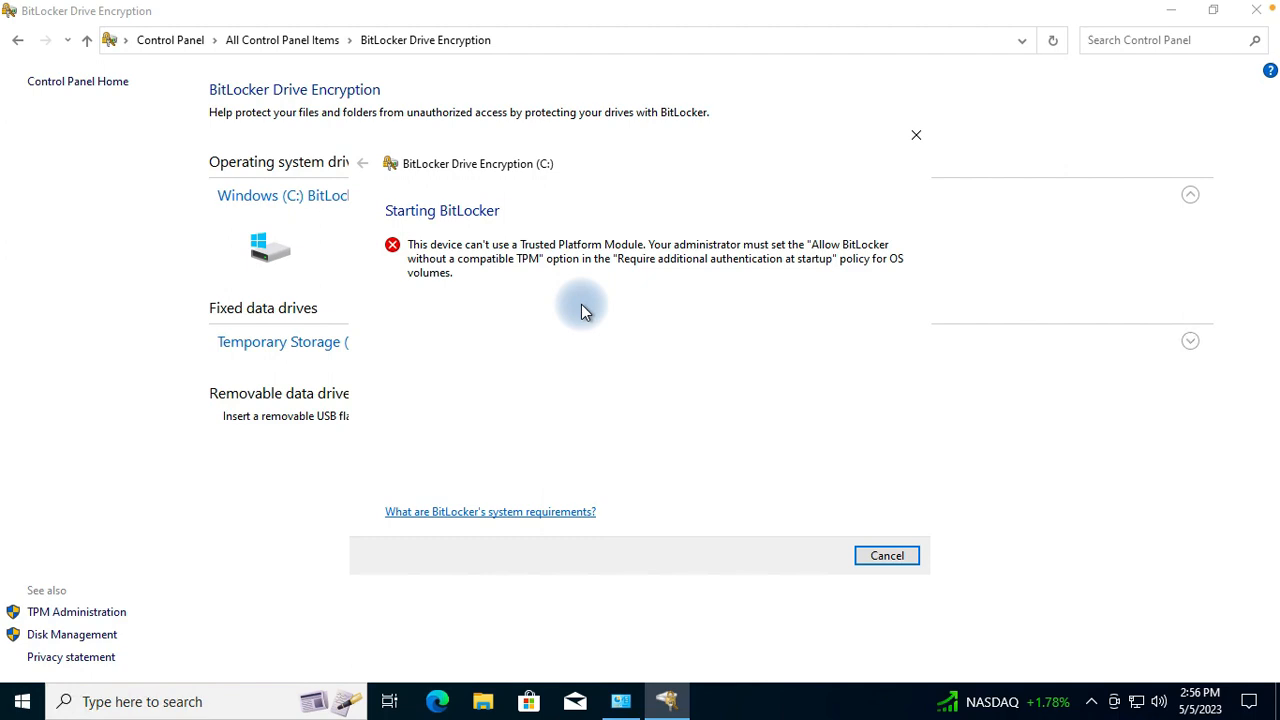
# Step: Dismiss the BitLocker error for drive C:, then open the Local Group Policy Editor in a maximized window
pyautogui.click(876, 553)
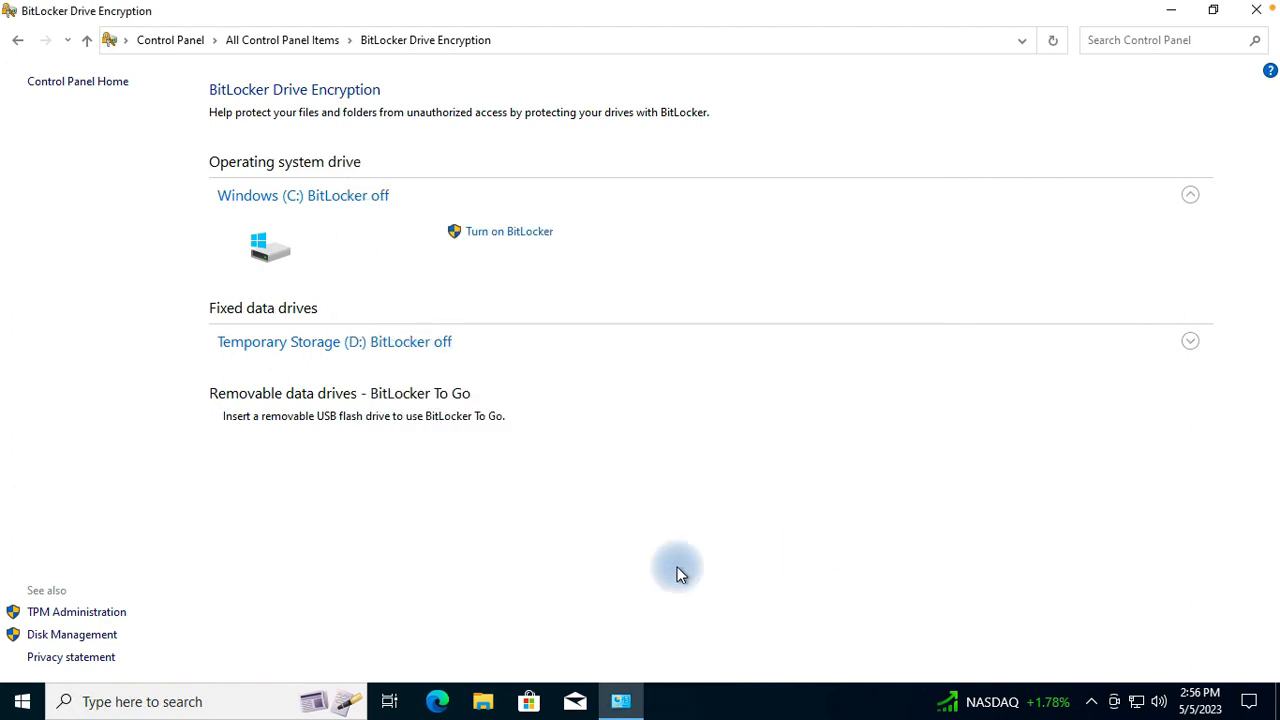
pyautogui.click(210, 702)
pyautogui.write('gpedi')
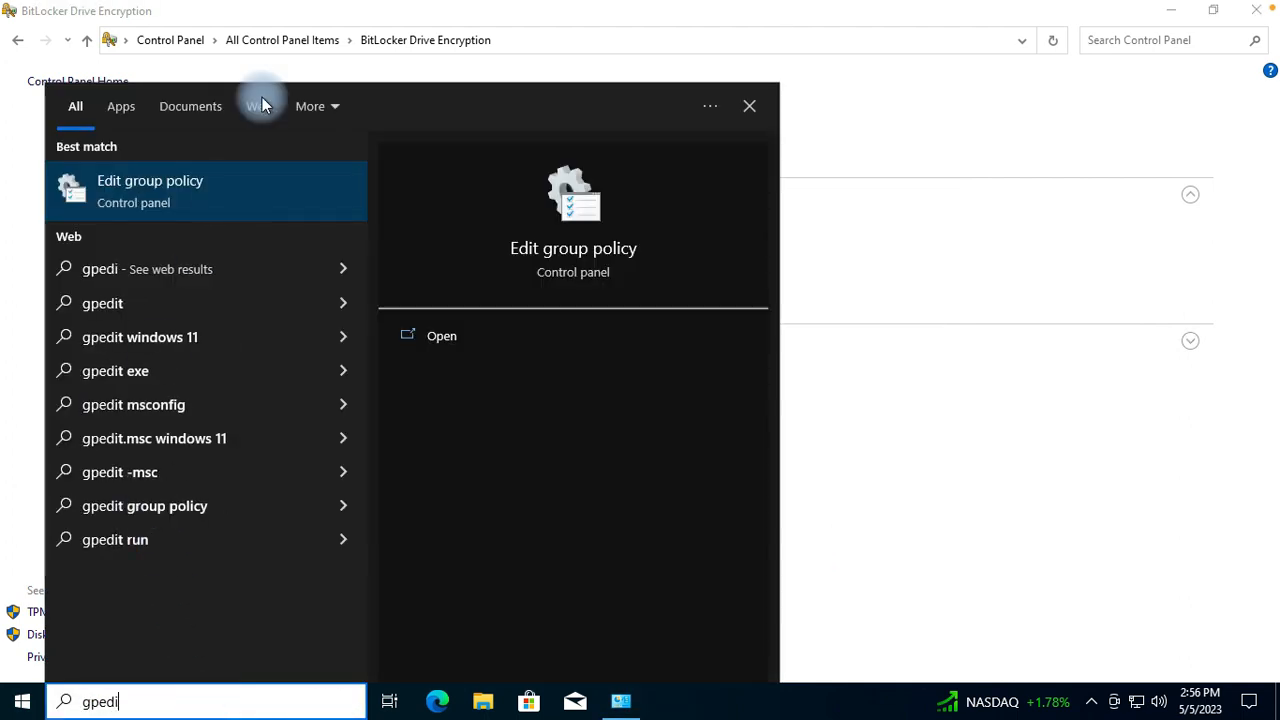
pyautogui.click(175, 196)
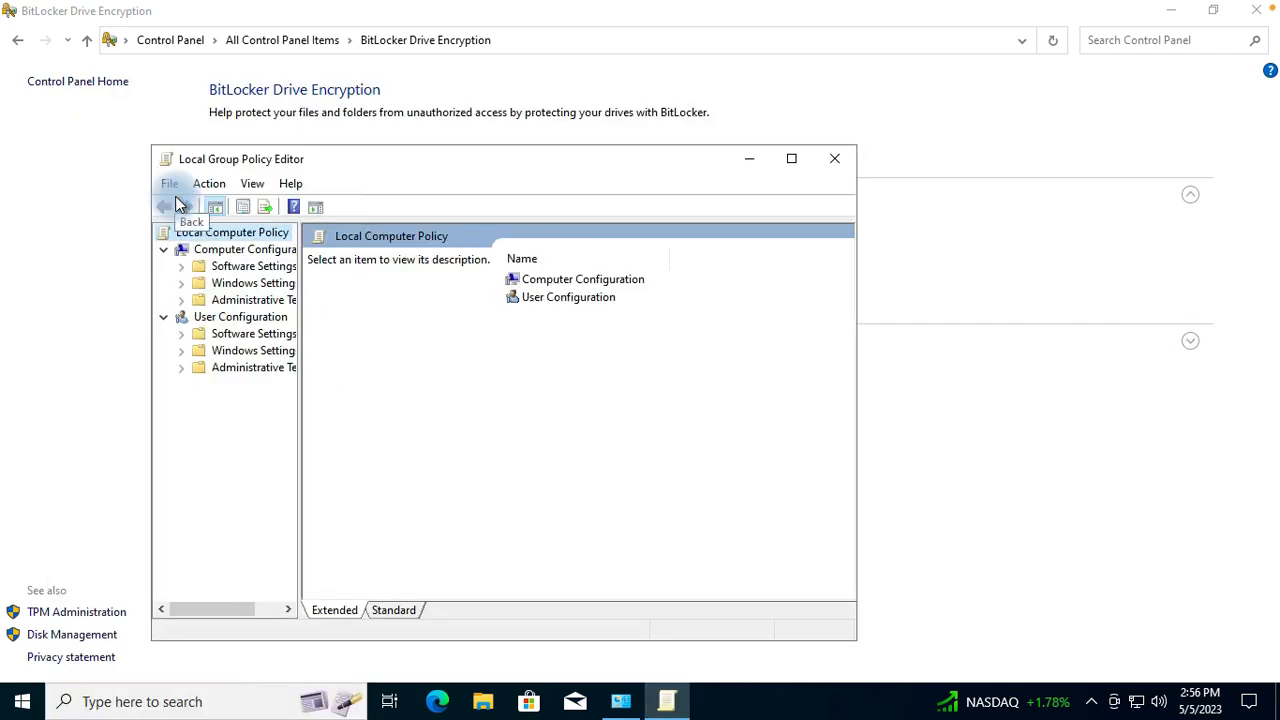
pyautogui.click(780, 160)
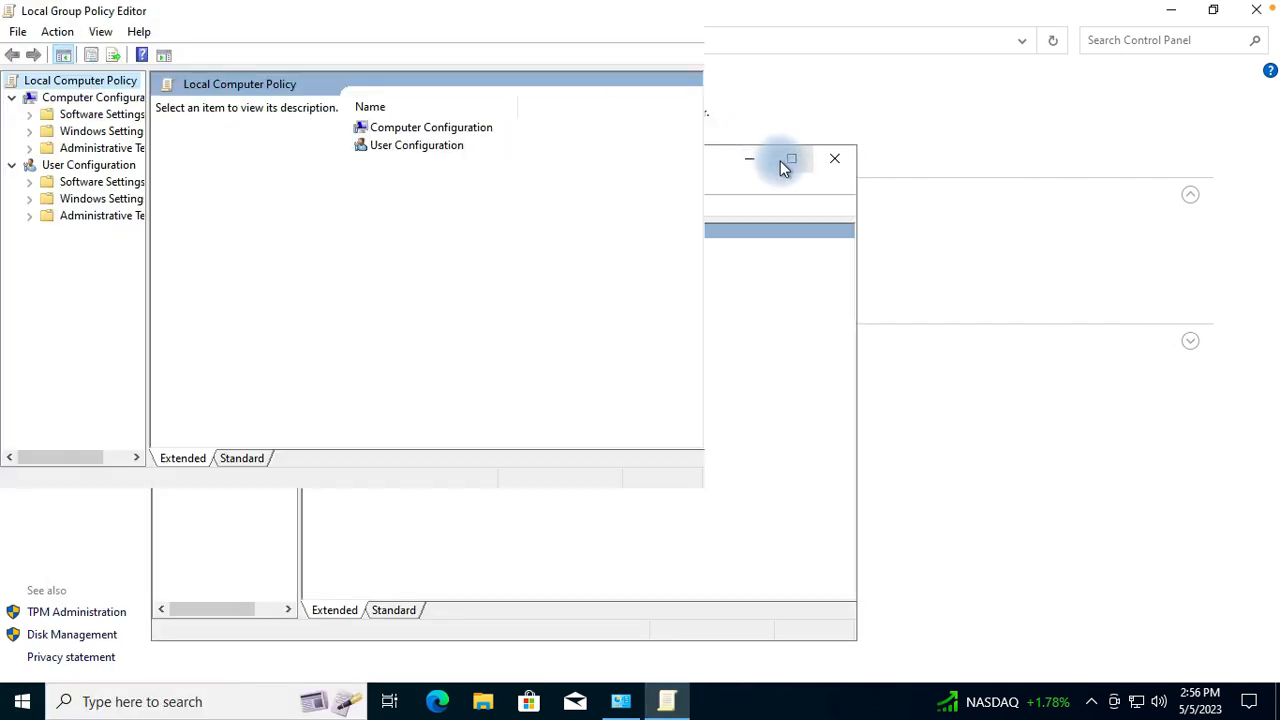
# Step: Go to Computer Configuration > Administrative Templates > Windows Components > BitLocker Drive Encryption > Operating System Drives
pyautogui.doubleClick(93, 150)
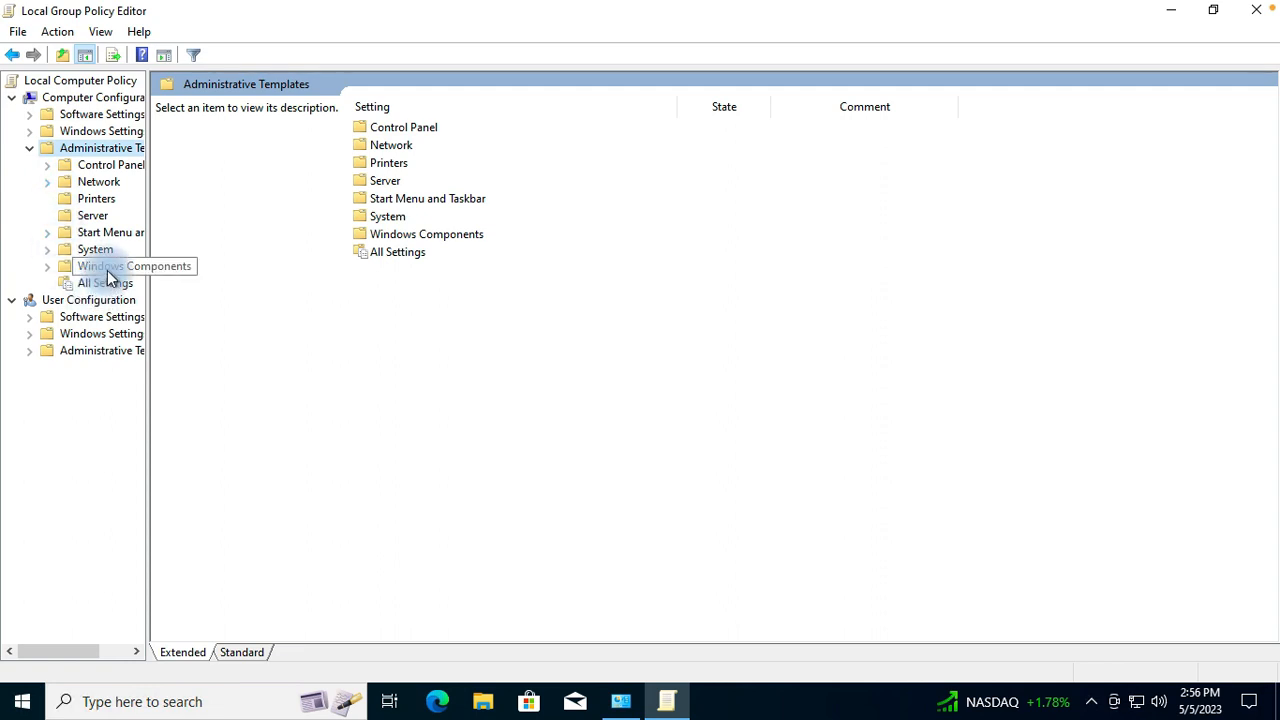
pyautogui.moveTo(149, 194); pyautogui.dragTo(208, 192)
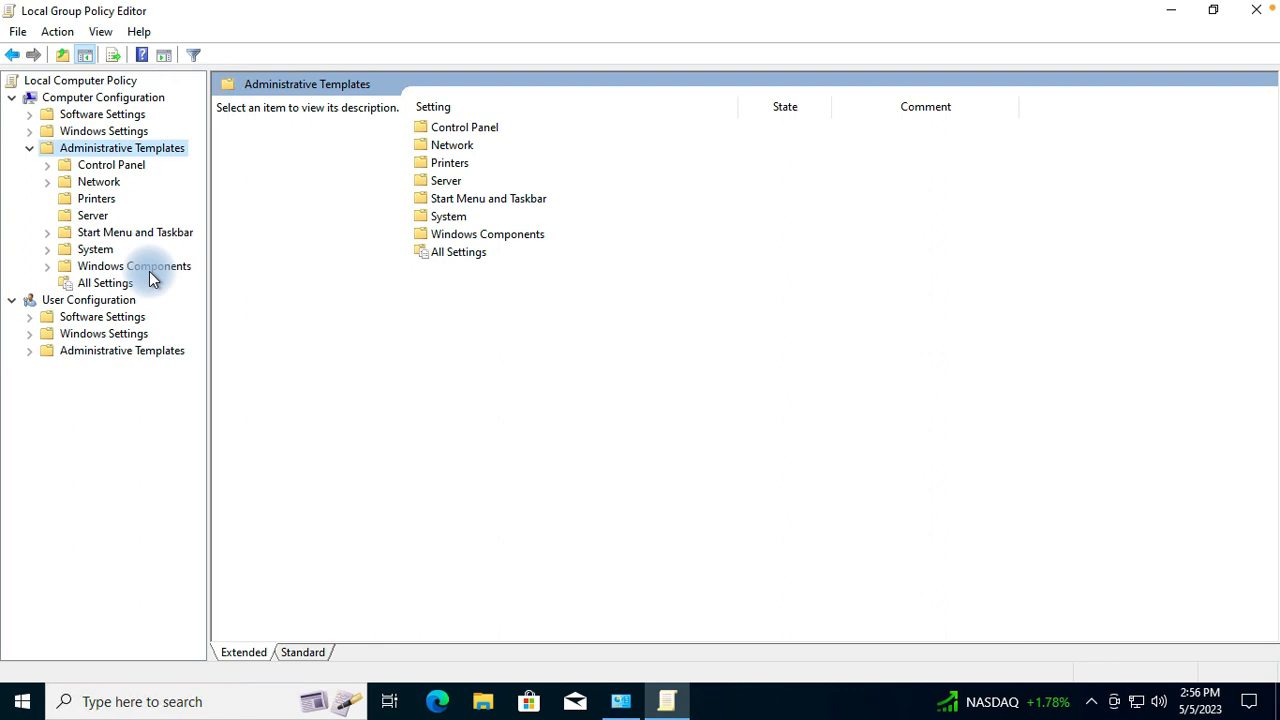
pyautogui.doubleClick(149, 271)
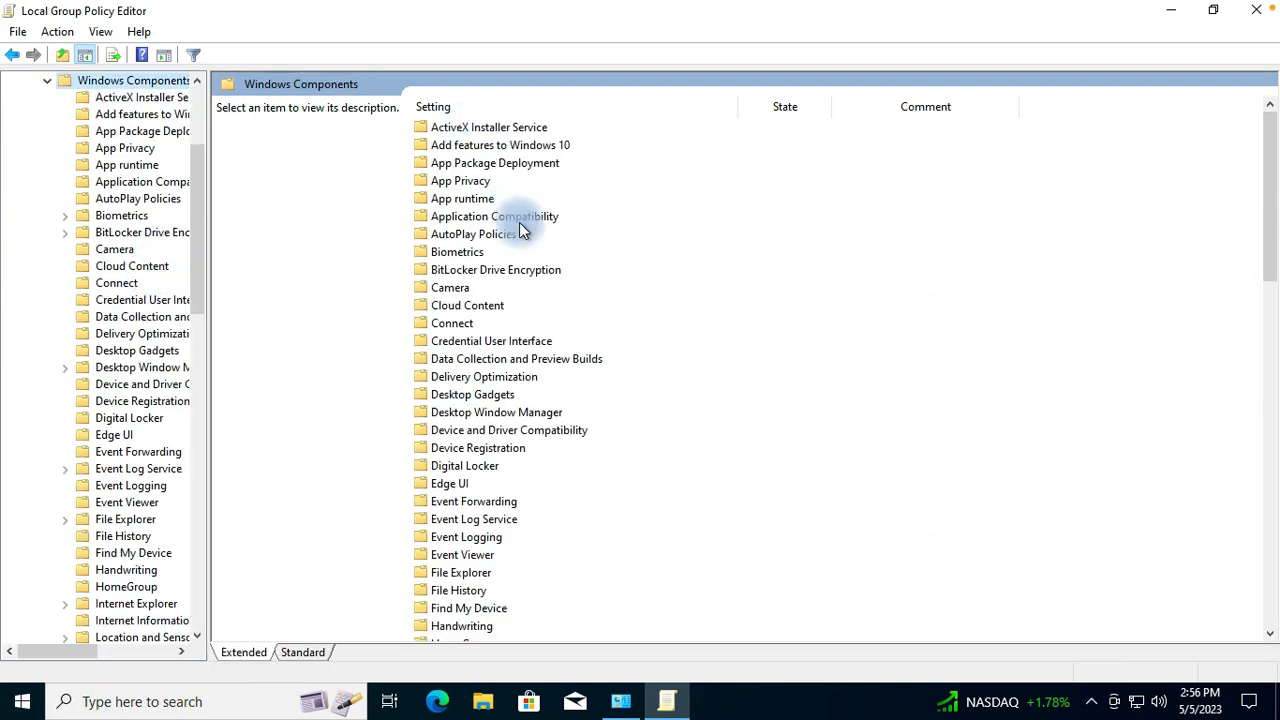
pyautogui.doubleClick(463, 273)
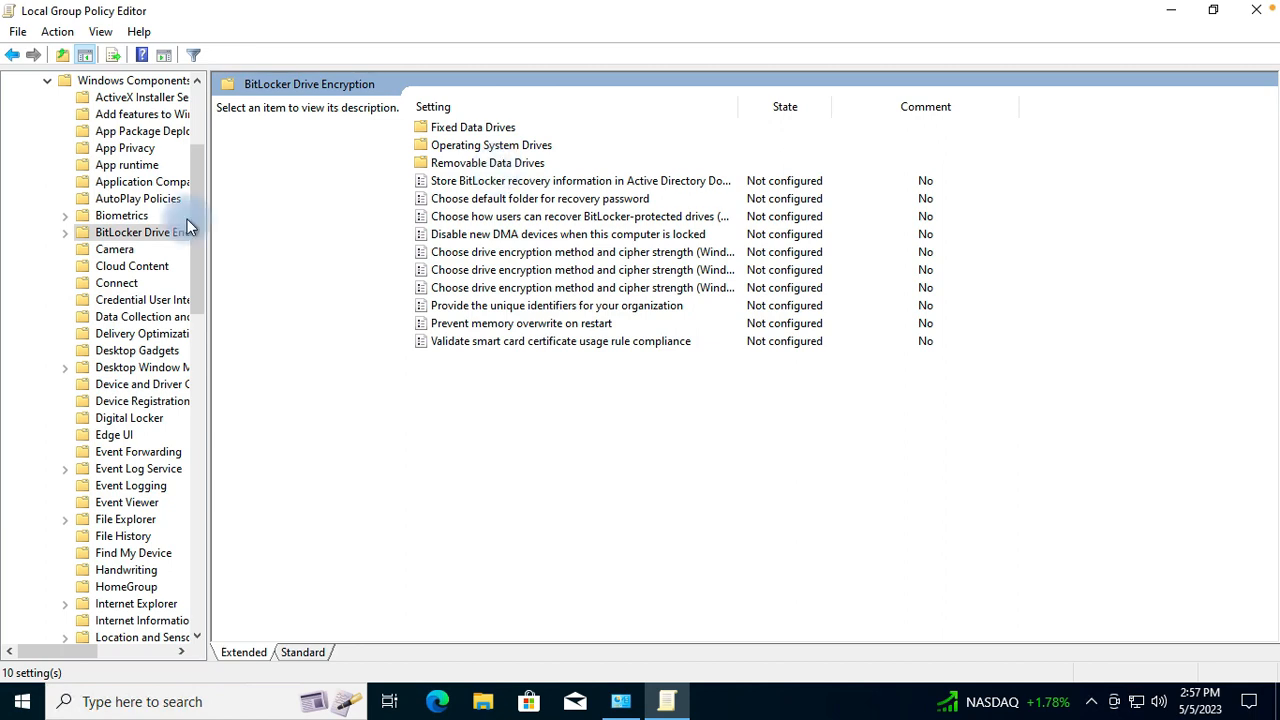
pyautogui.click(65, 233)
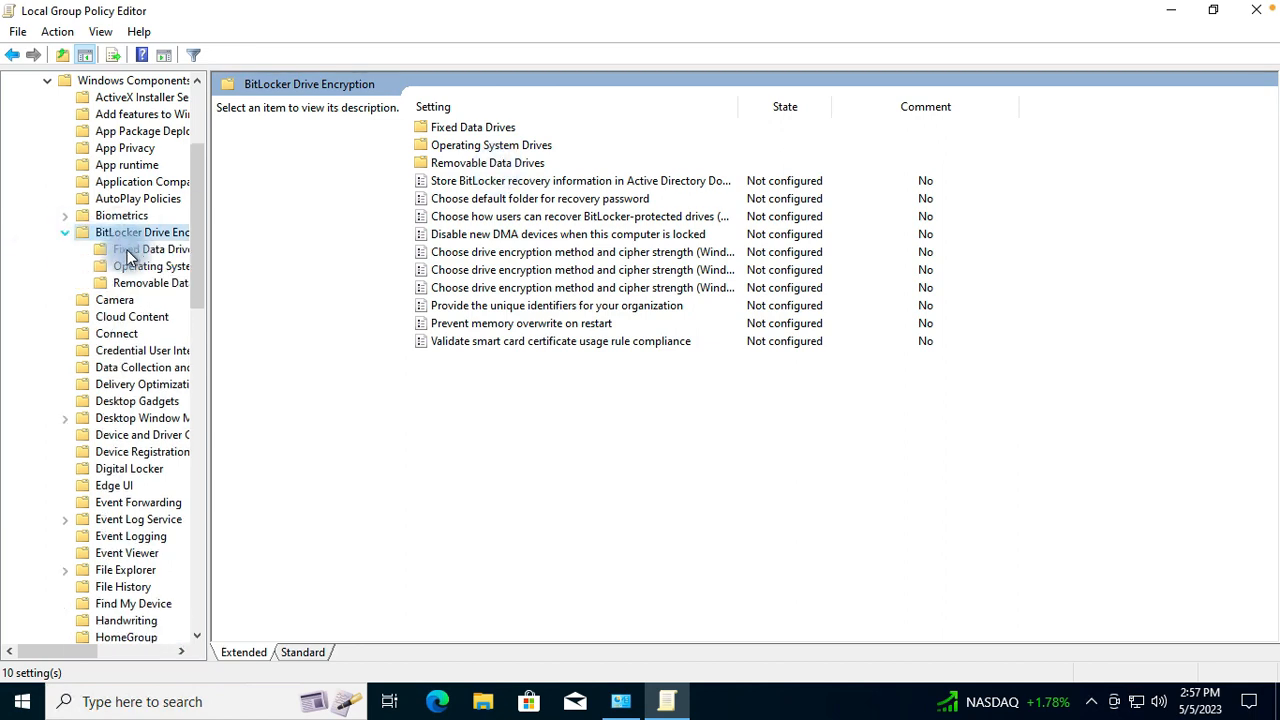
pyautogui.doubleClick(456, 153)
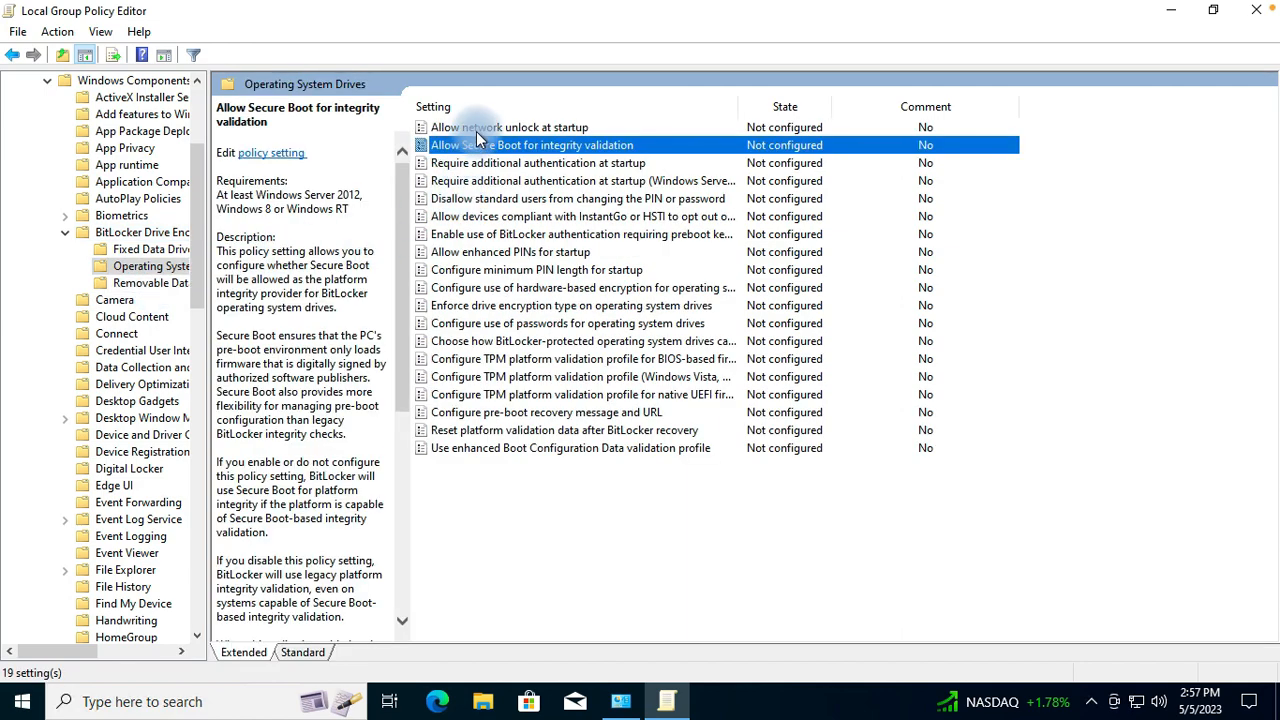
# Step: Enable the "Require additional authentication at startup" policy with BitLocker allowed without a compatible TPM, and apply it
pyautogui.click(477, 131)
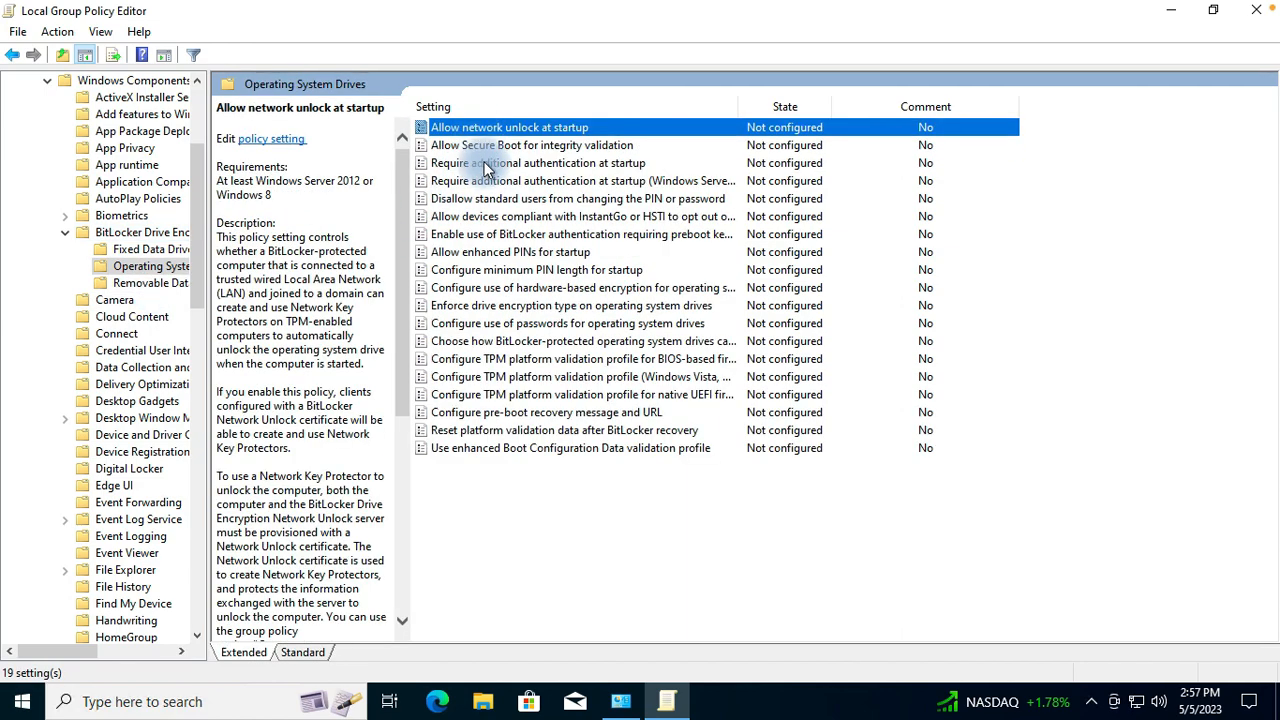
pyautogui.click(487, 166)
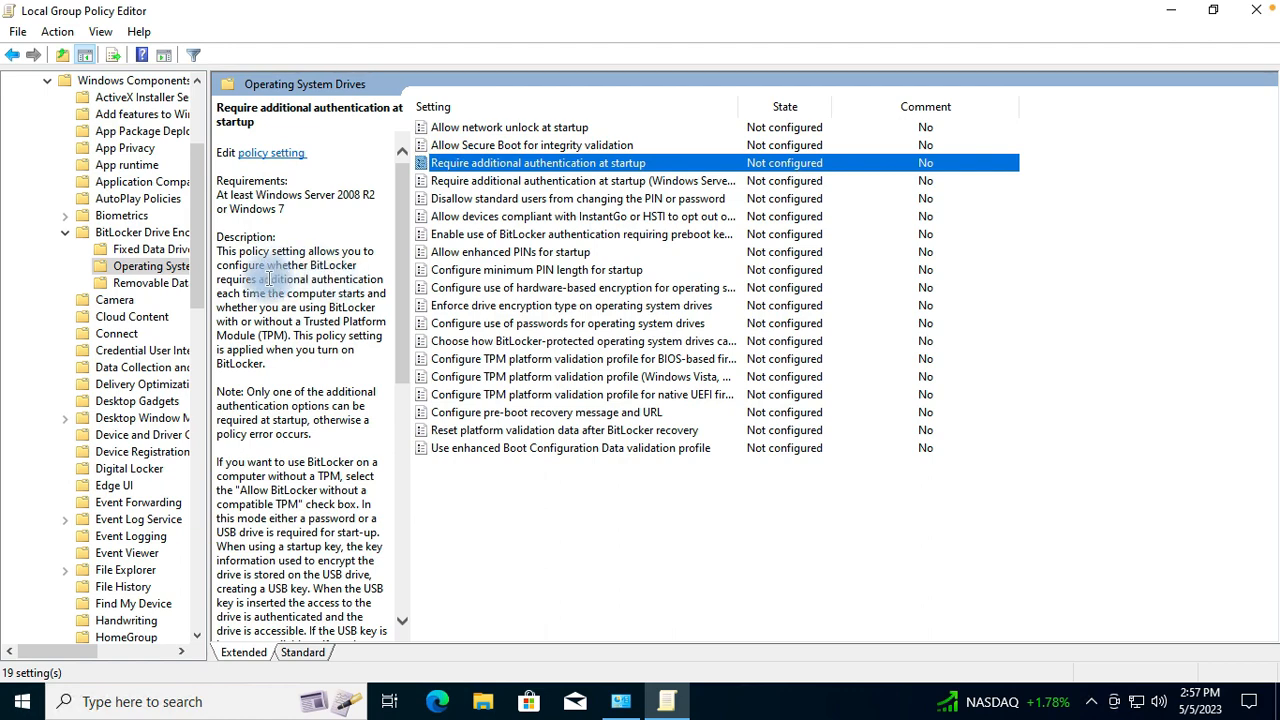
pyautogui.click(275, 335)
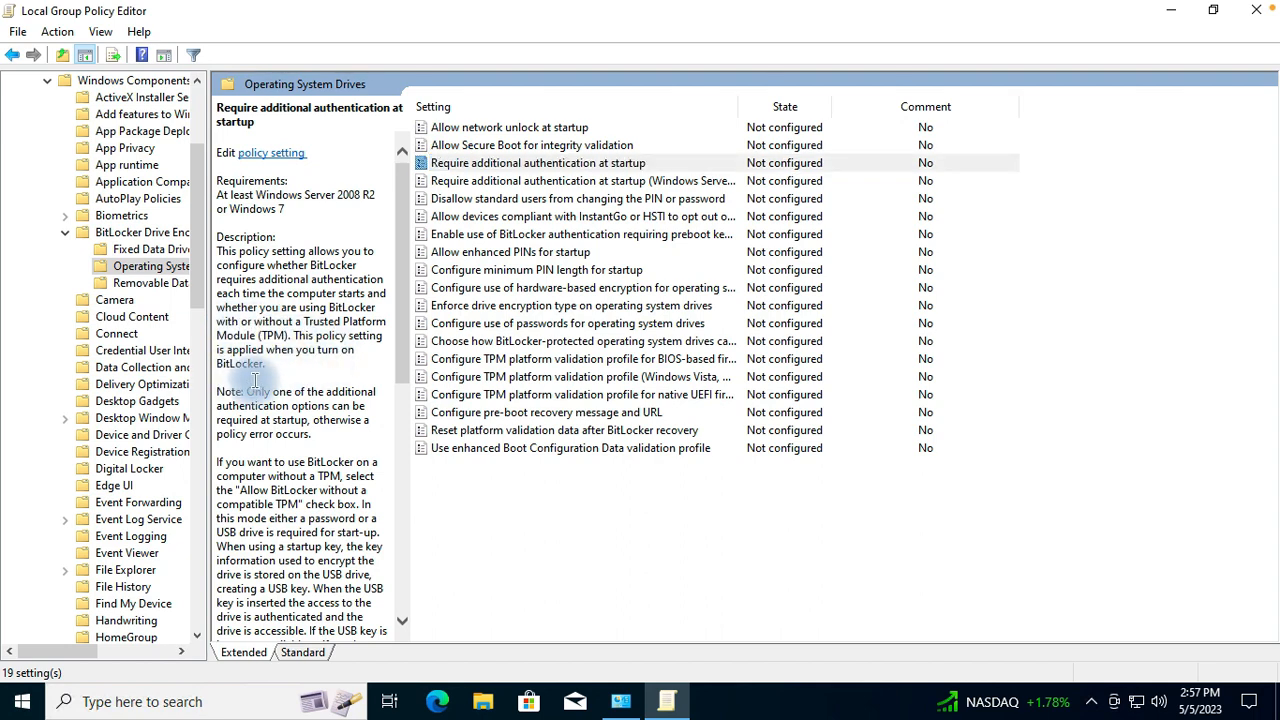
pyautogui.doubleClick(585, 164)
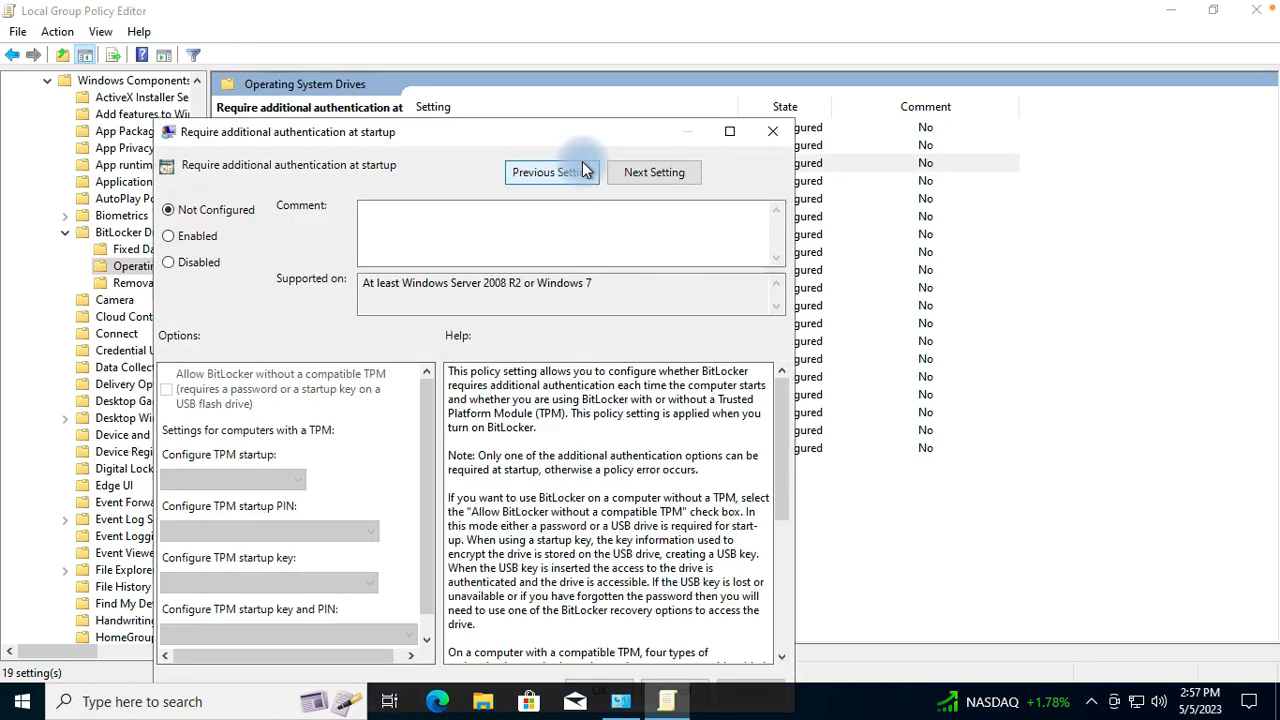
pyautogui.click(195, 236)
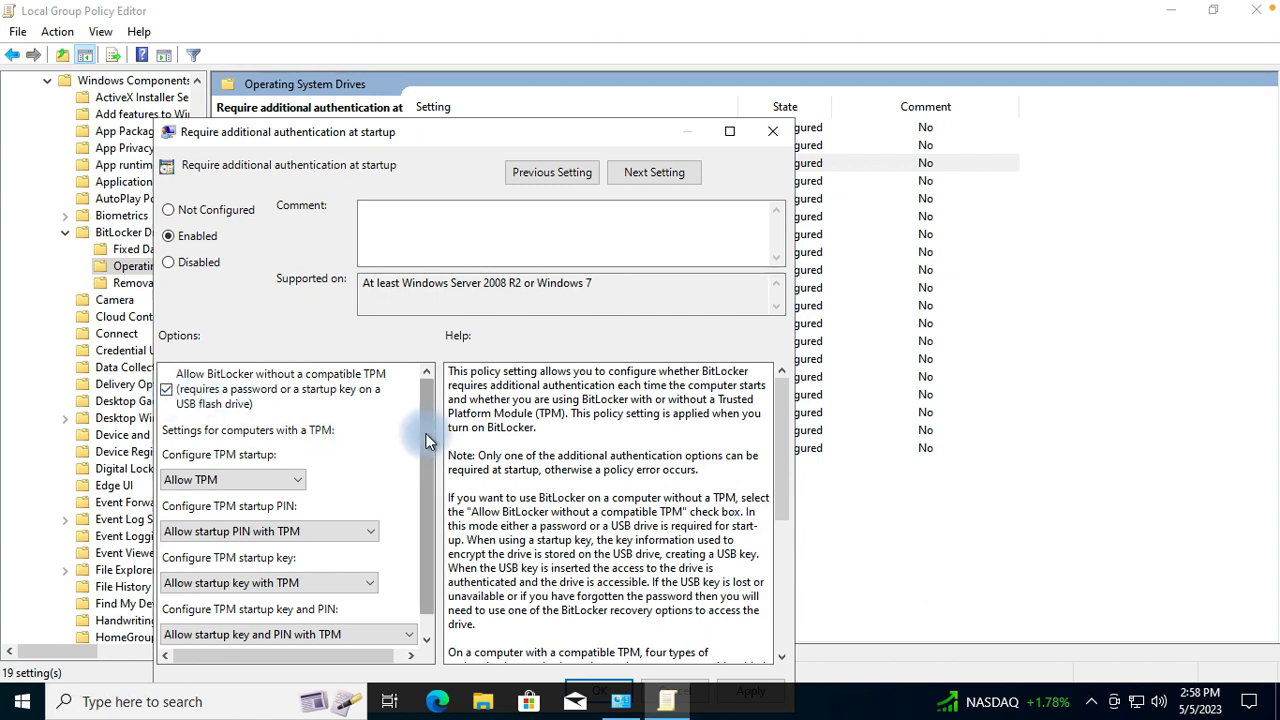
pyautogui.scroll(-1, 433, 568)
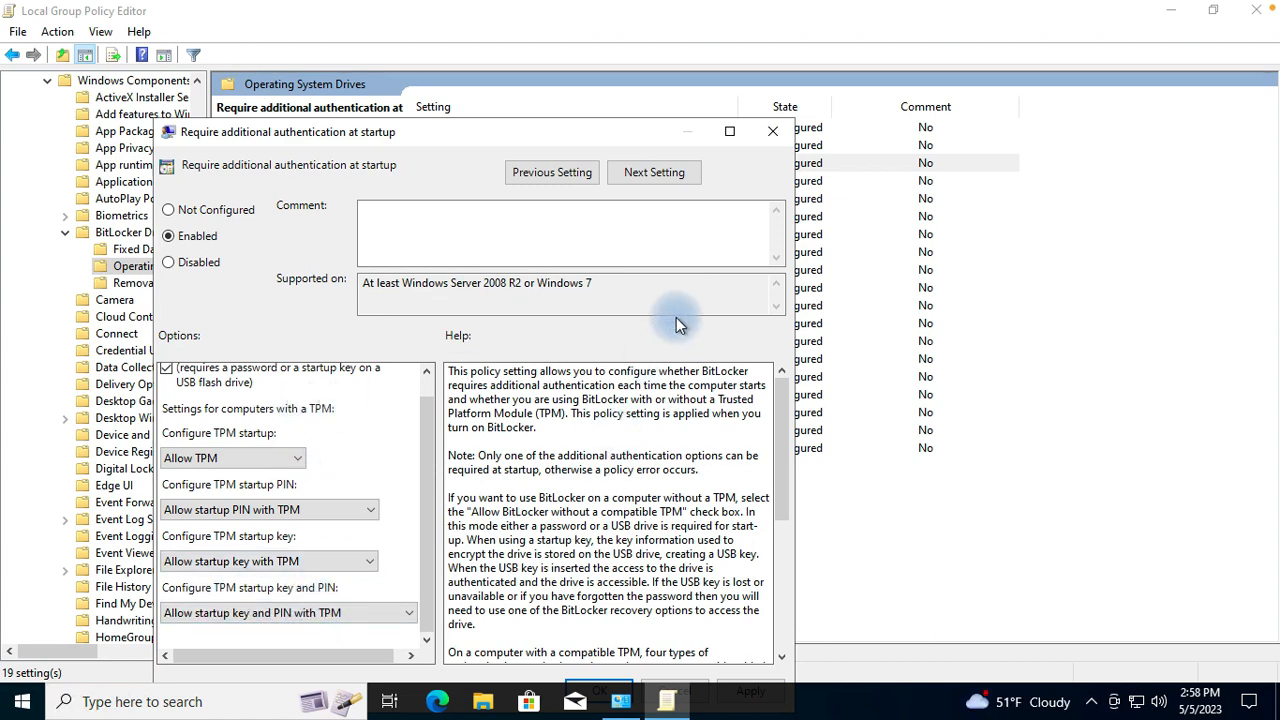
pyautogui.click(778, 571)
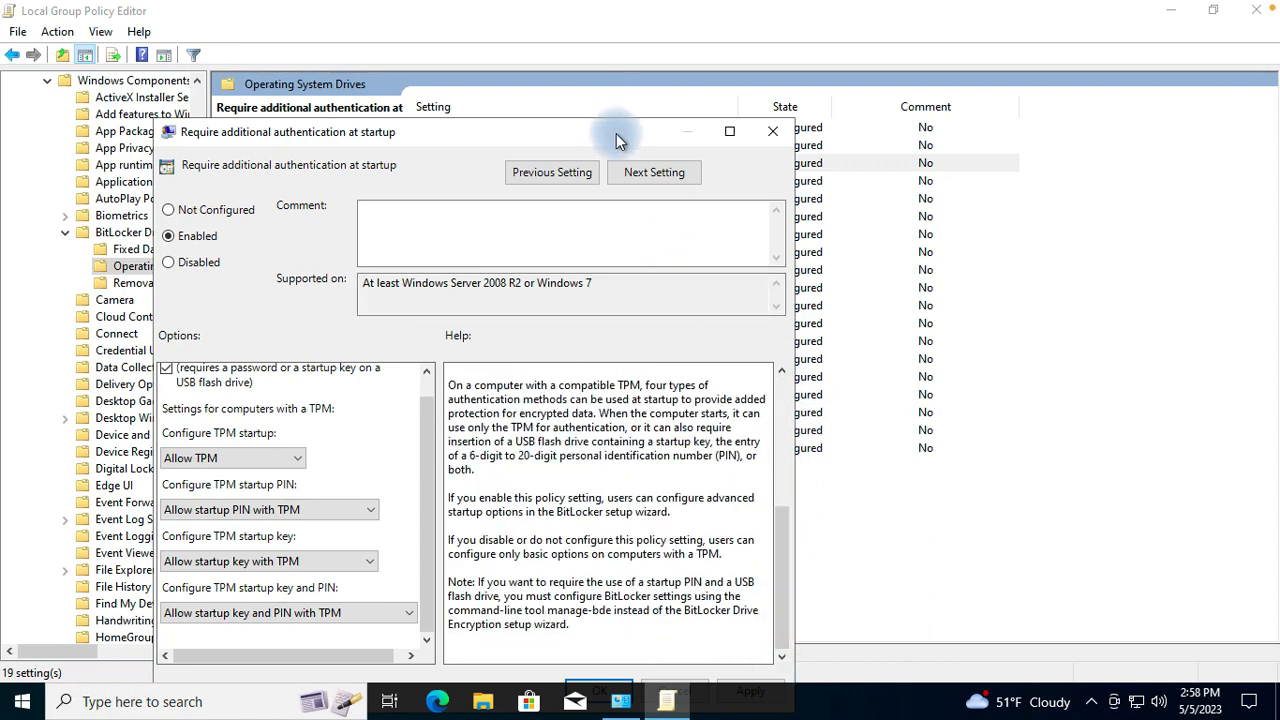
pyautogui.moveTo(616, 133); pyautogui.dragTo(656, 40)
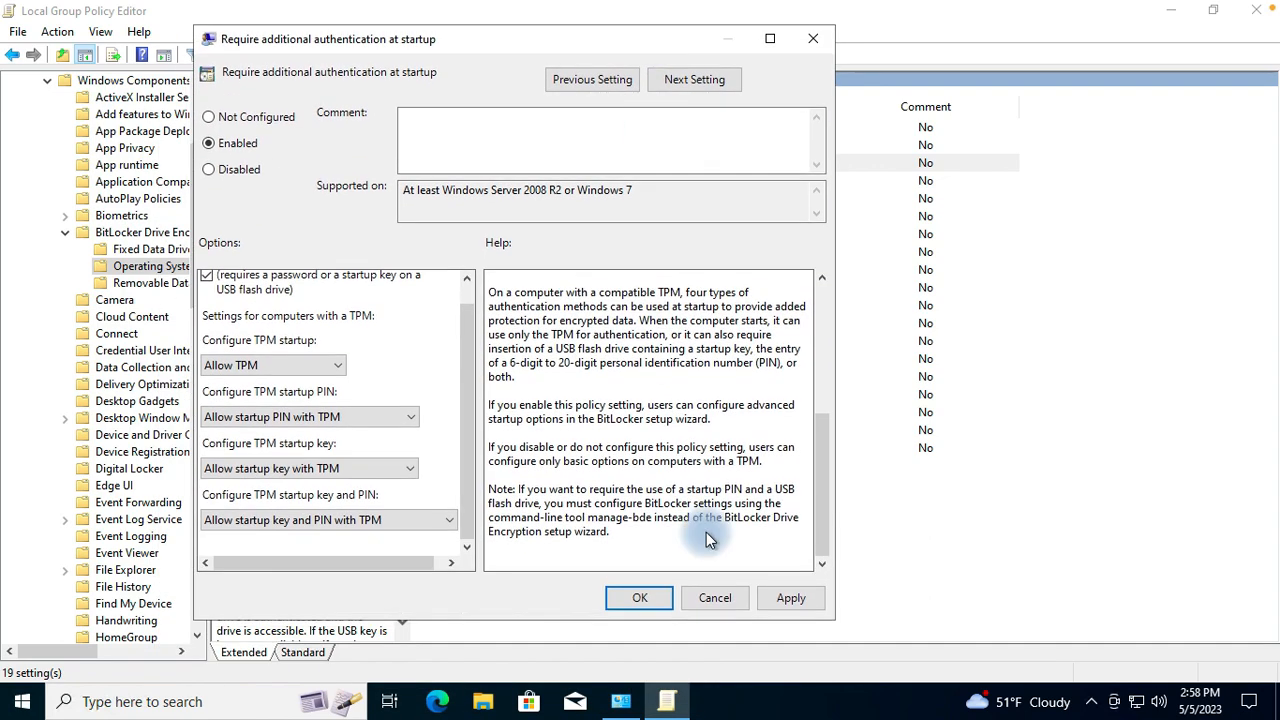
pyautogui.click(804, 603)
pyautogui.click(628, 598)
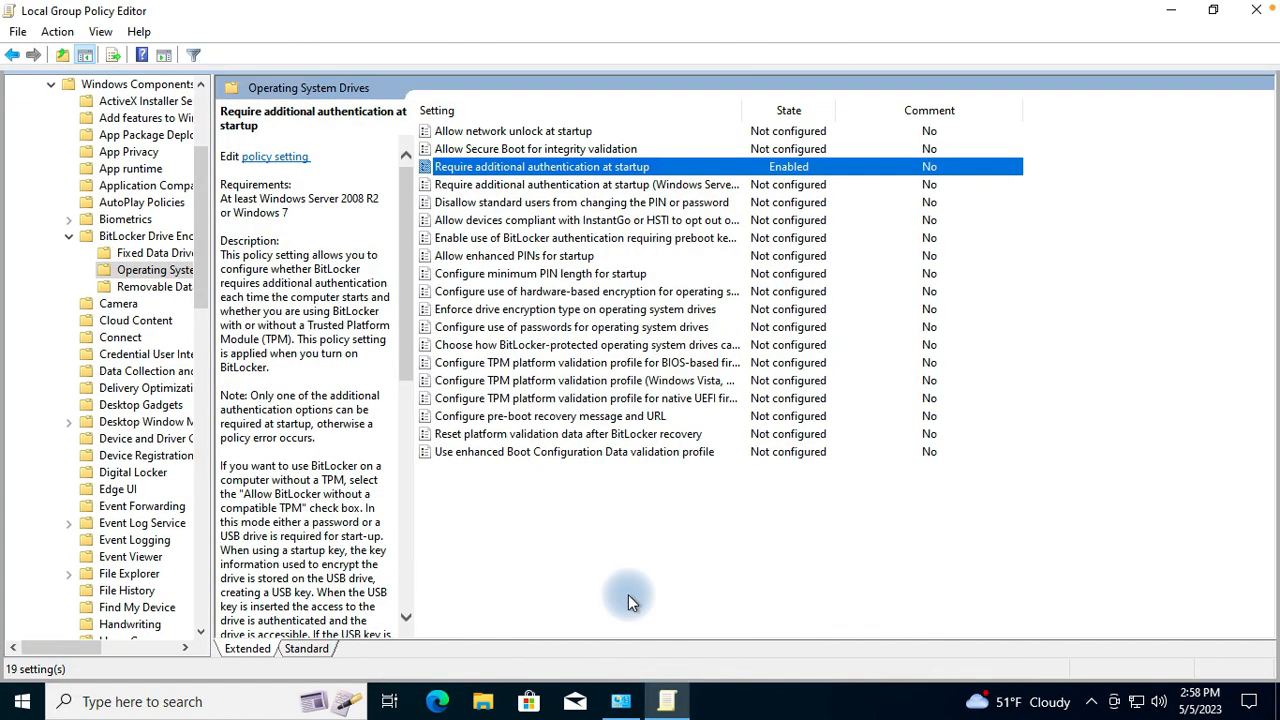
pyautogui.click(628, 598)
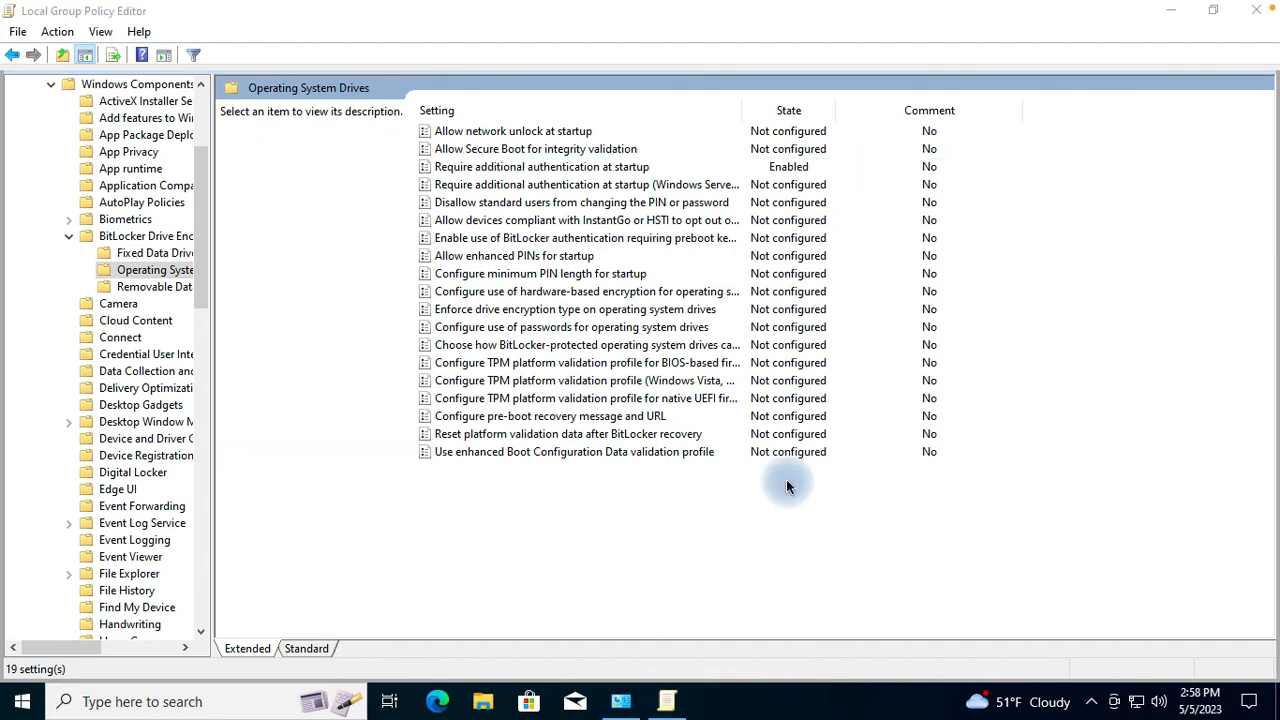
pyautogui.press('super')
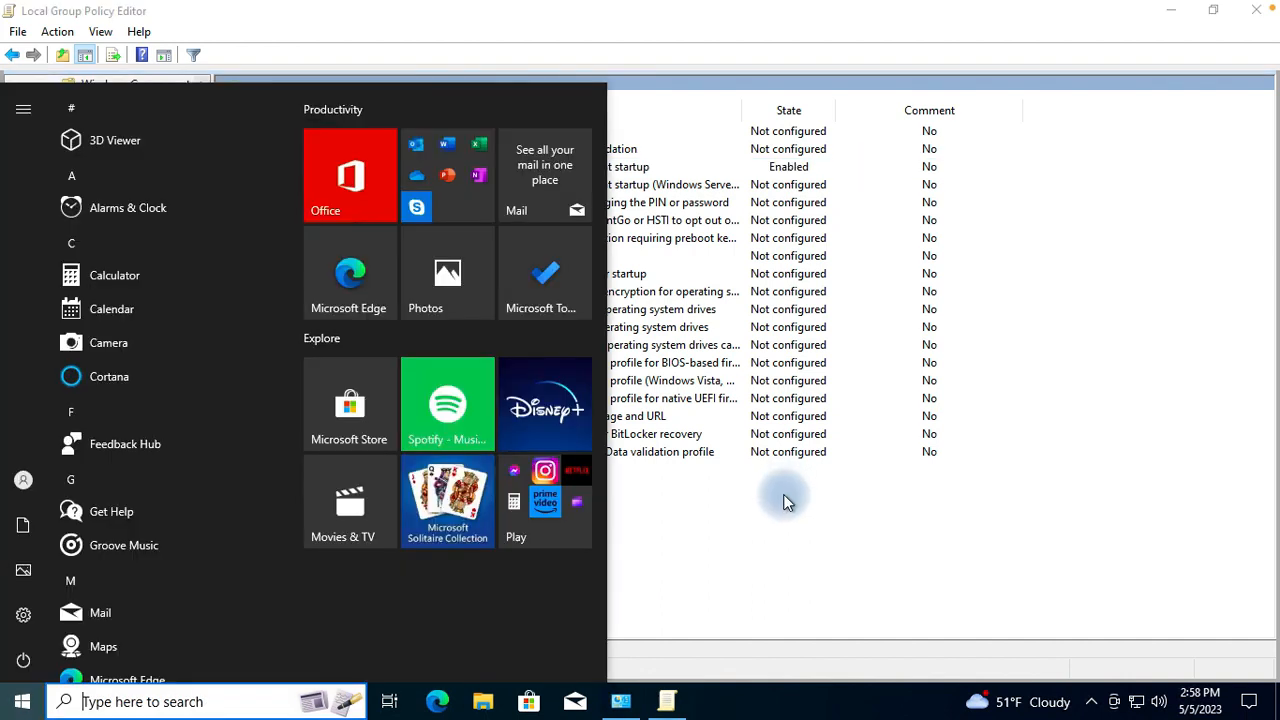
pyautogui.click(785, 500)
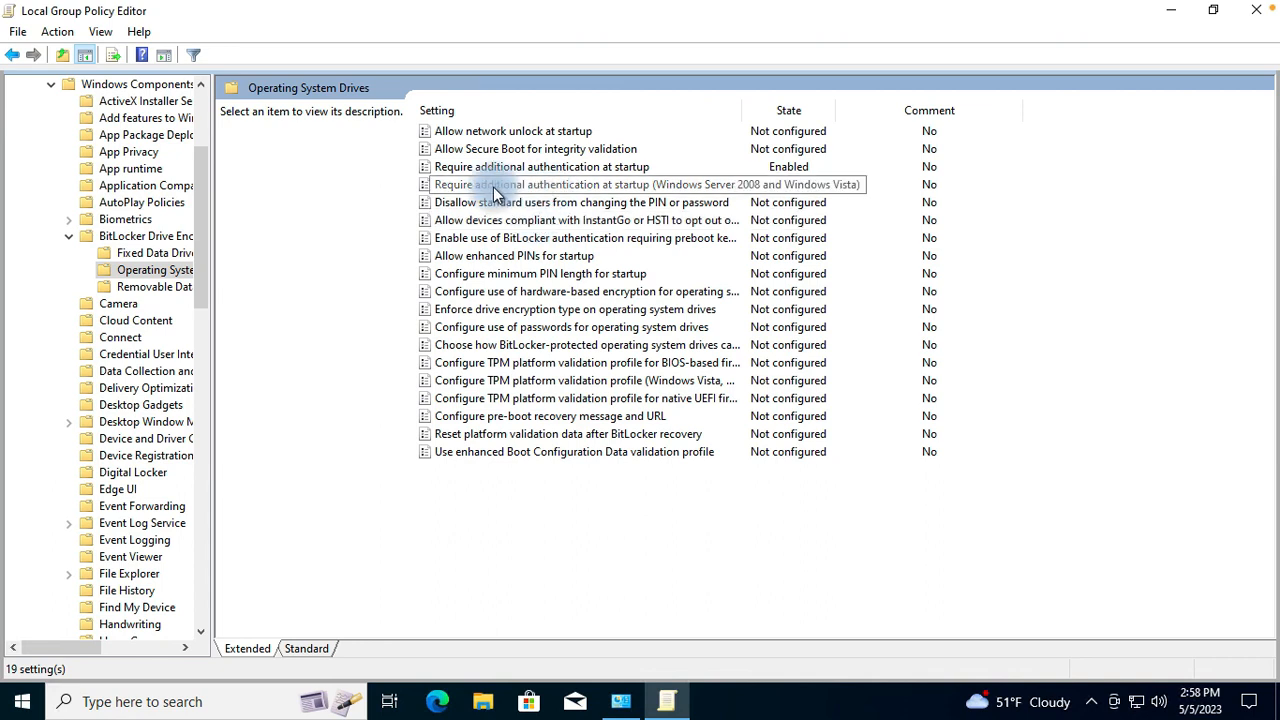
# Step: Enable and apply "Require additional authentication at startup (Windows Server 2008 and Windows Vista)", allowing BitLocker without a compatible TPM
pyautogui.doubleClick(597, 188)
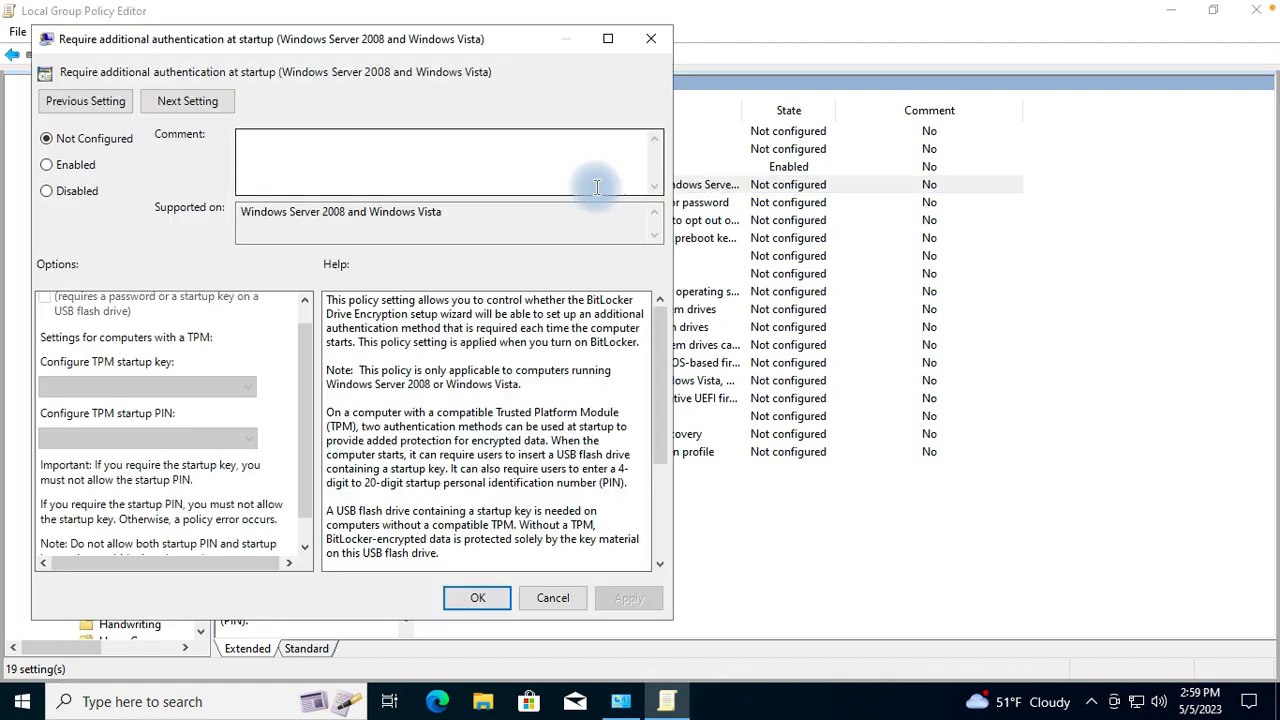
pyautogui.click(45, 165)
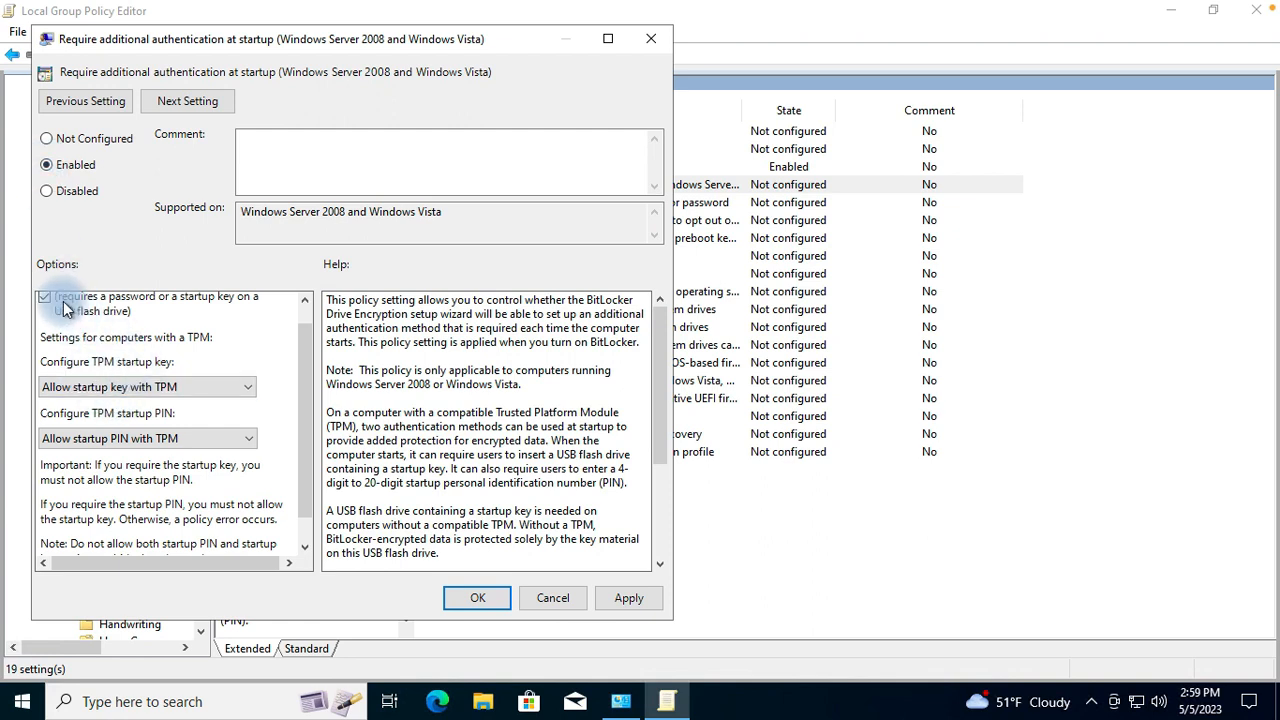
pyautogui.scroll(1, 305, 329)
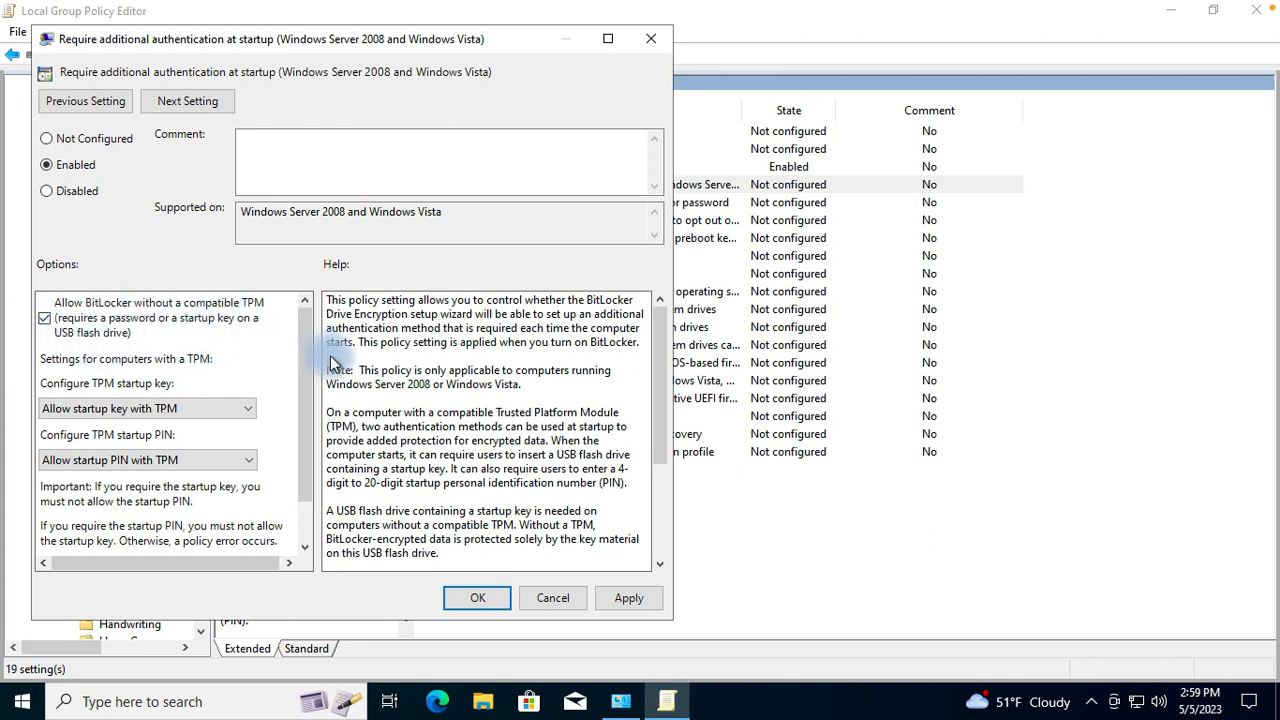
pyautogui.moveTo(302, 395); pyautogui.dragTo(295, 530)
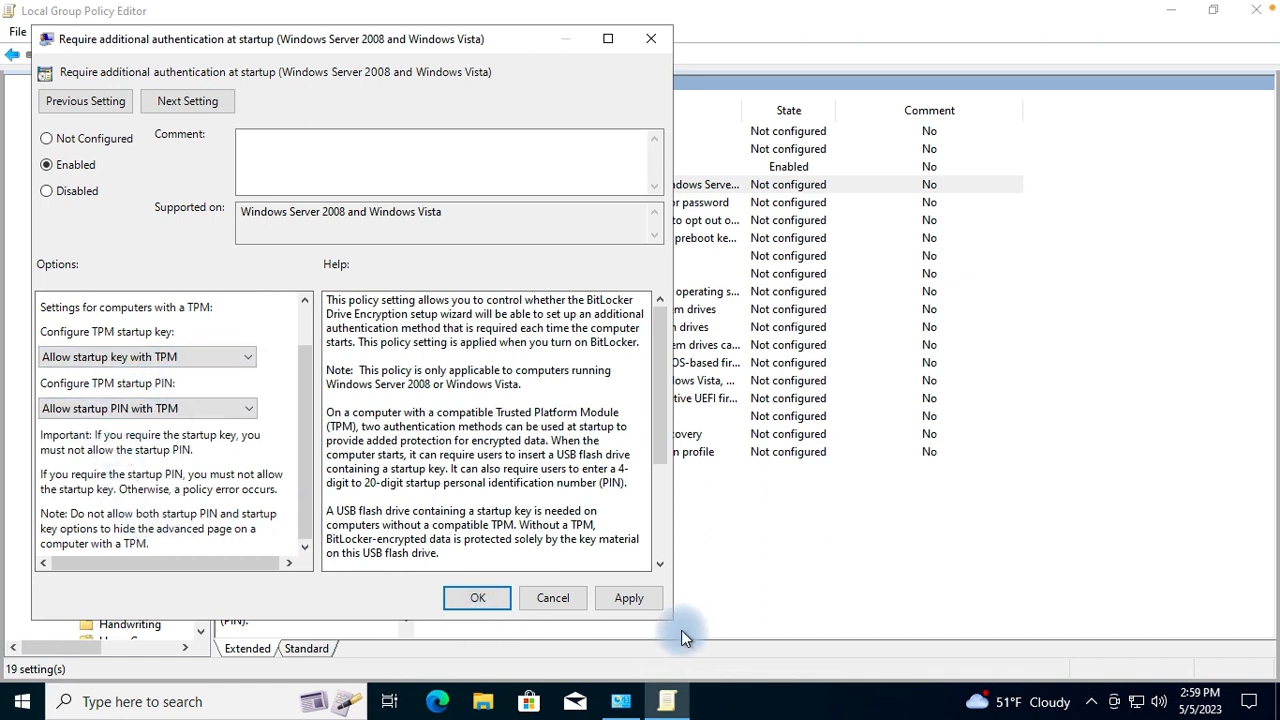
pyautogui.click(643, 603)
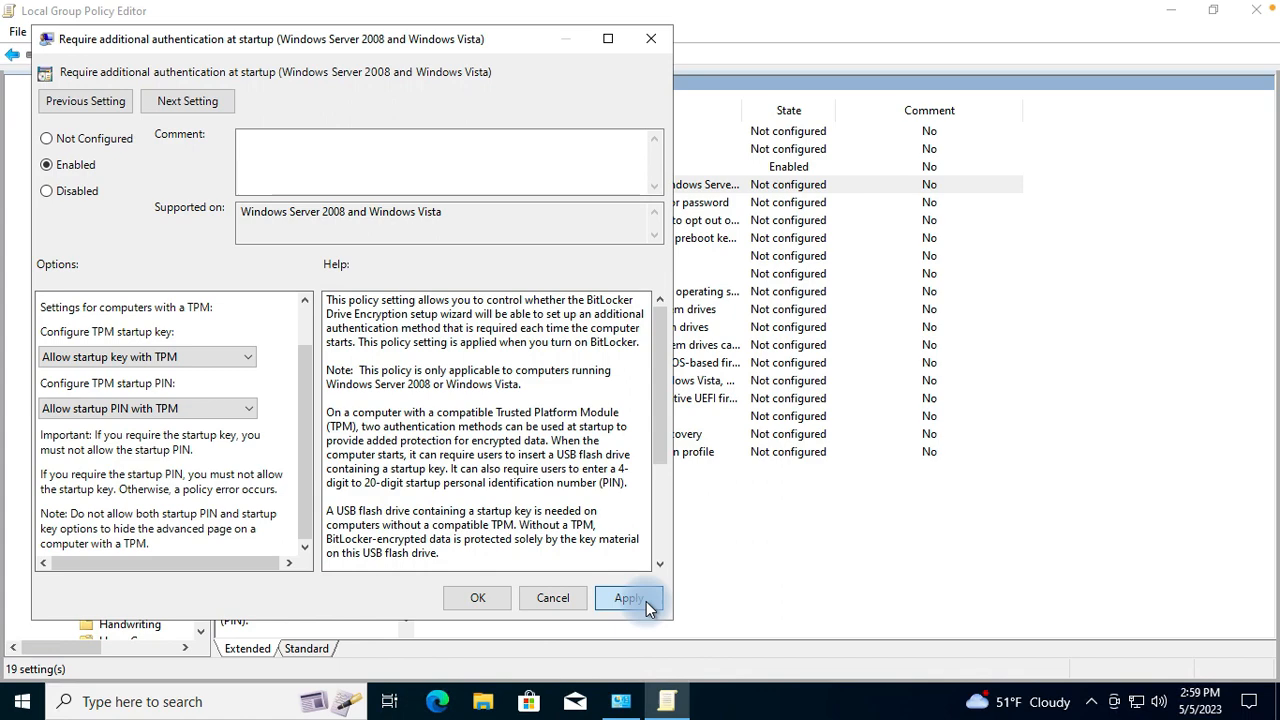
pyautogui.click(480, 598)
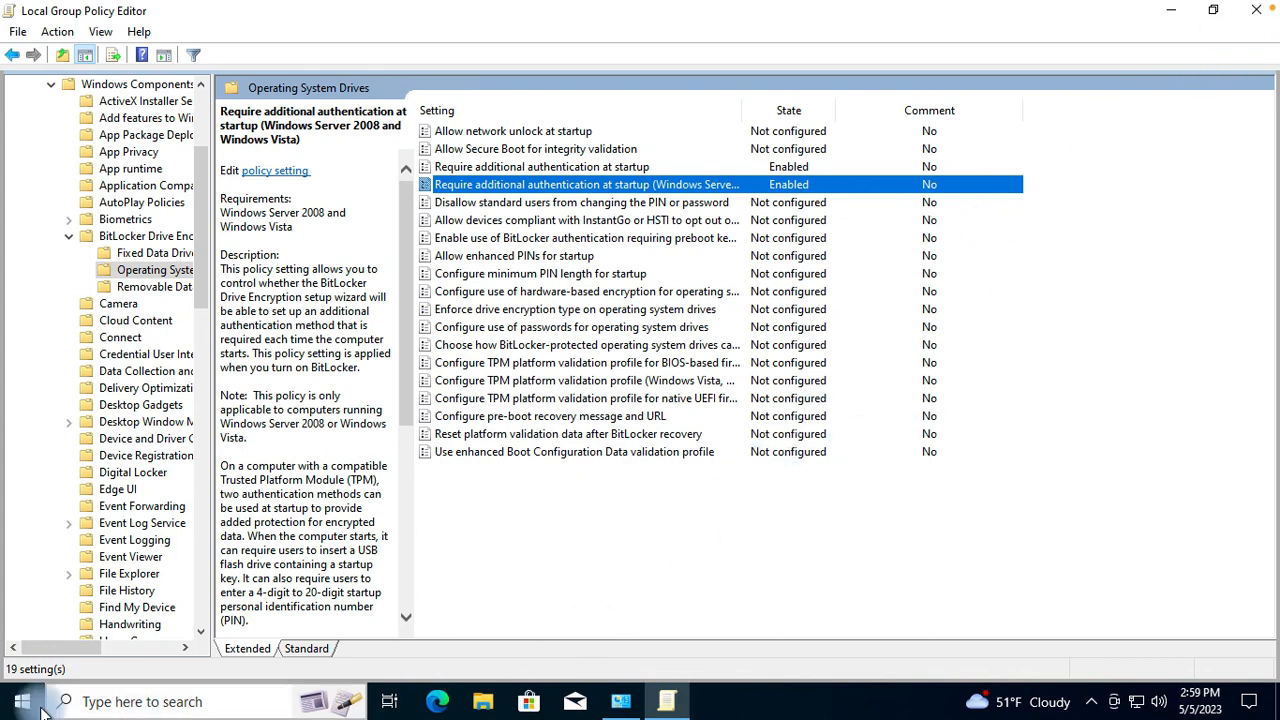
# Step: Force a group policy refresh by running gpupdate /force in Command Prompt, and close the console
pyautogui.click(116, 703)
pyautogui.write('cmd')
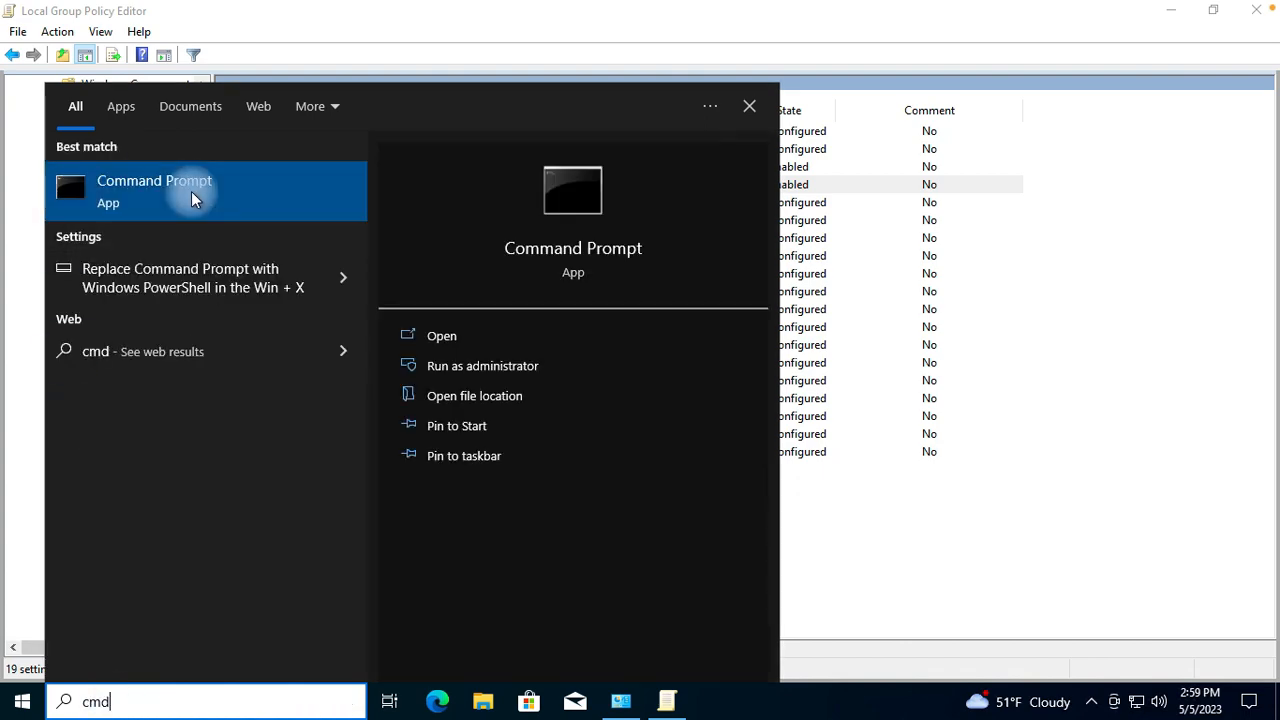
pyautogui.click(191, 191)
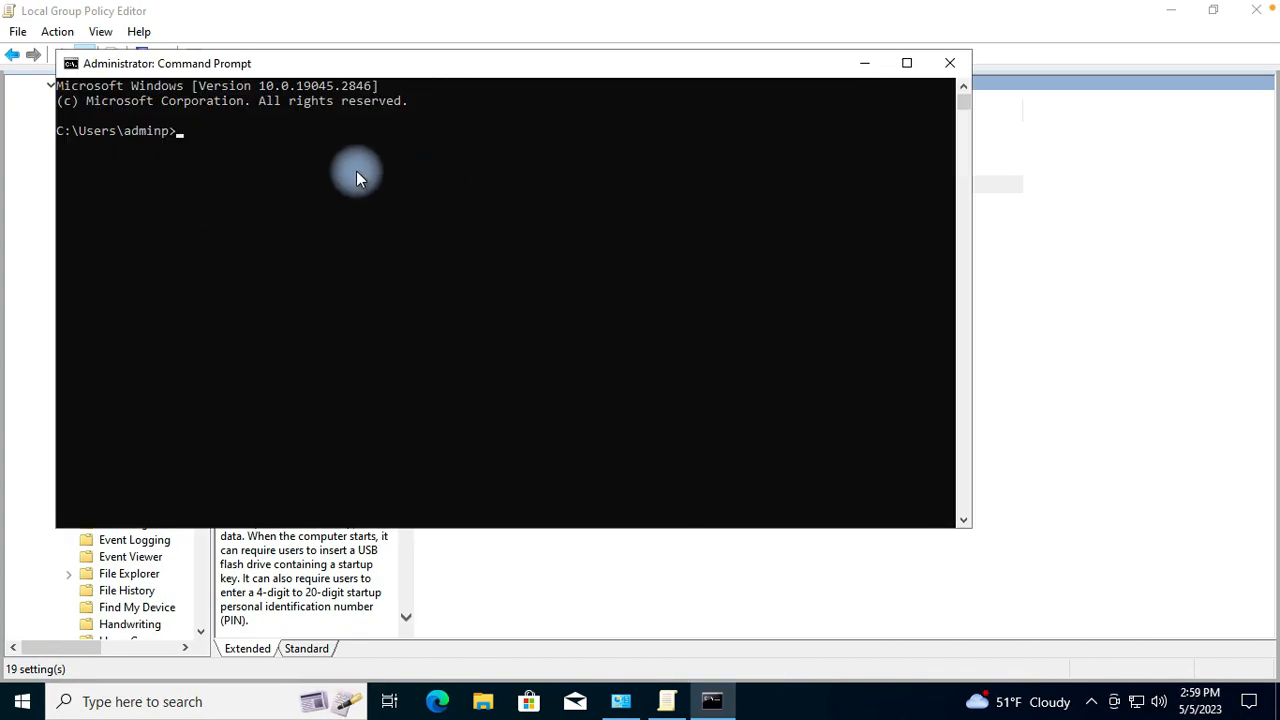
pyautogui.write('gpupdate /force')
pyautogui.press('Return')
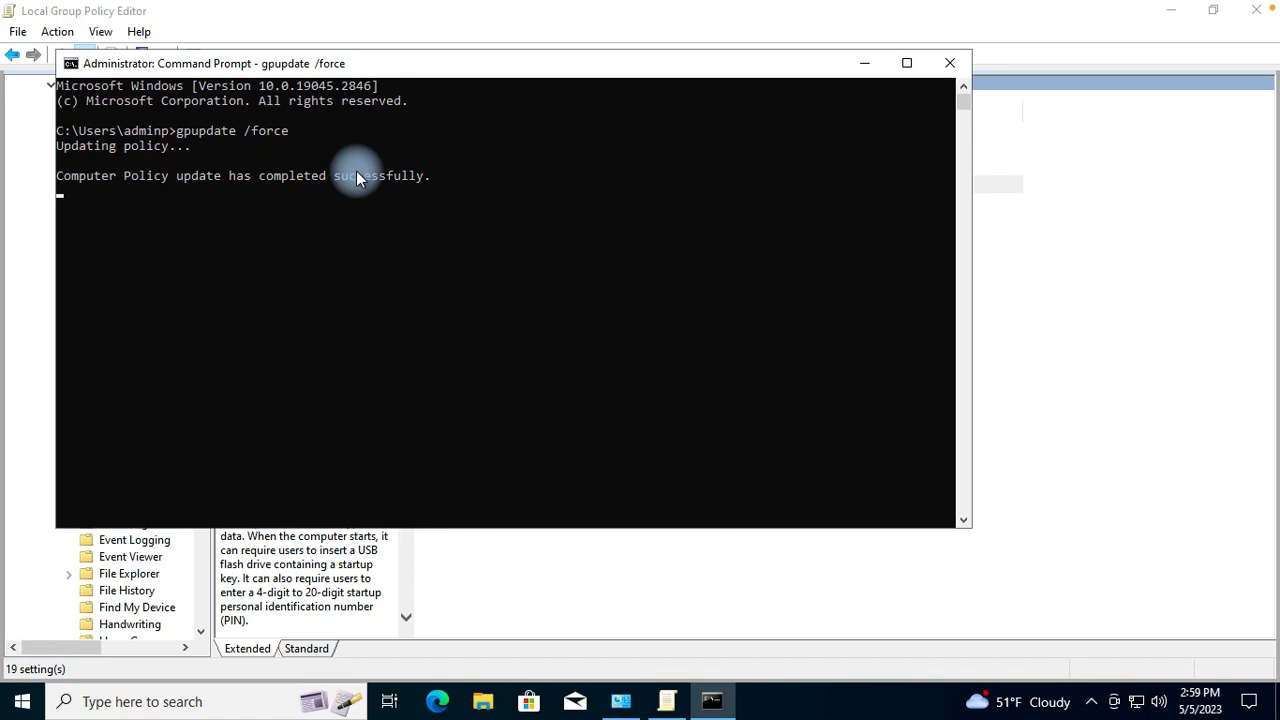
pyautogui.click(950, 63)
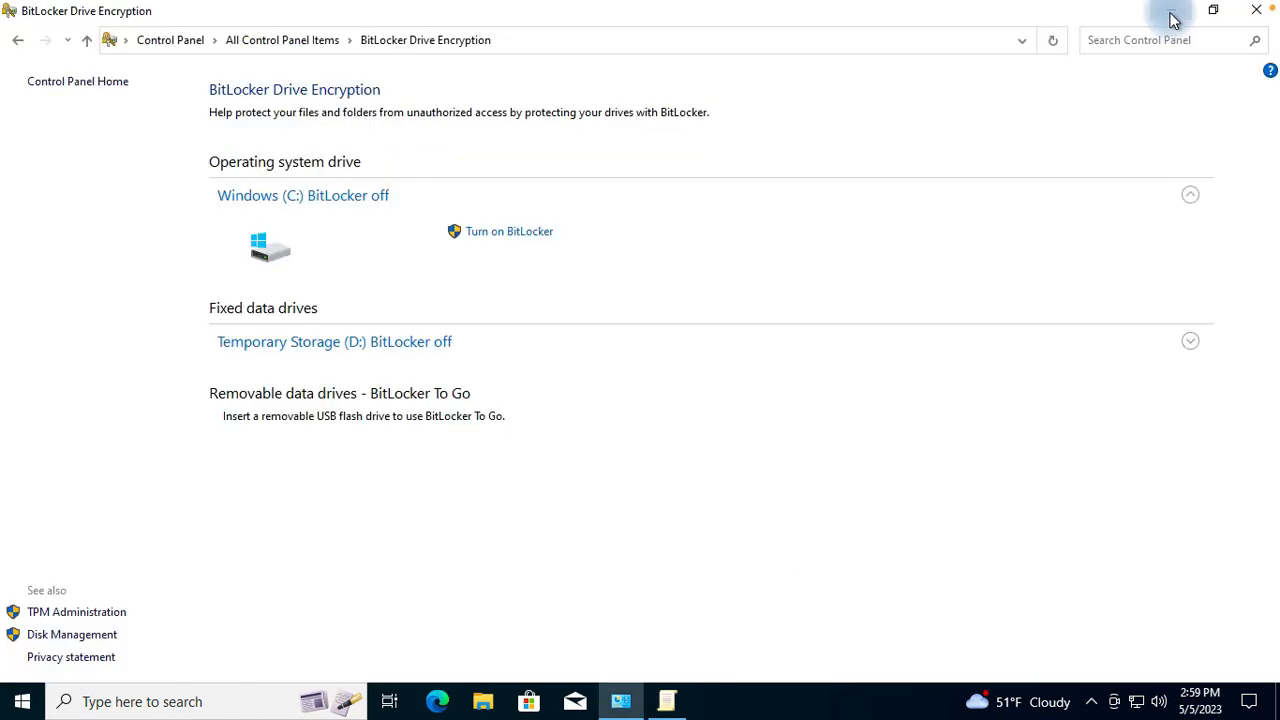
# Step: Reopen BitLocker Drive Encryption from All Control Panel Items and start turning on BitLocker for the Windows (C:) drive
pyautogui.click(24, 43)
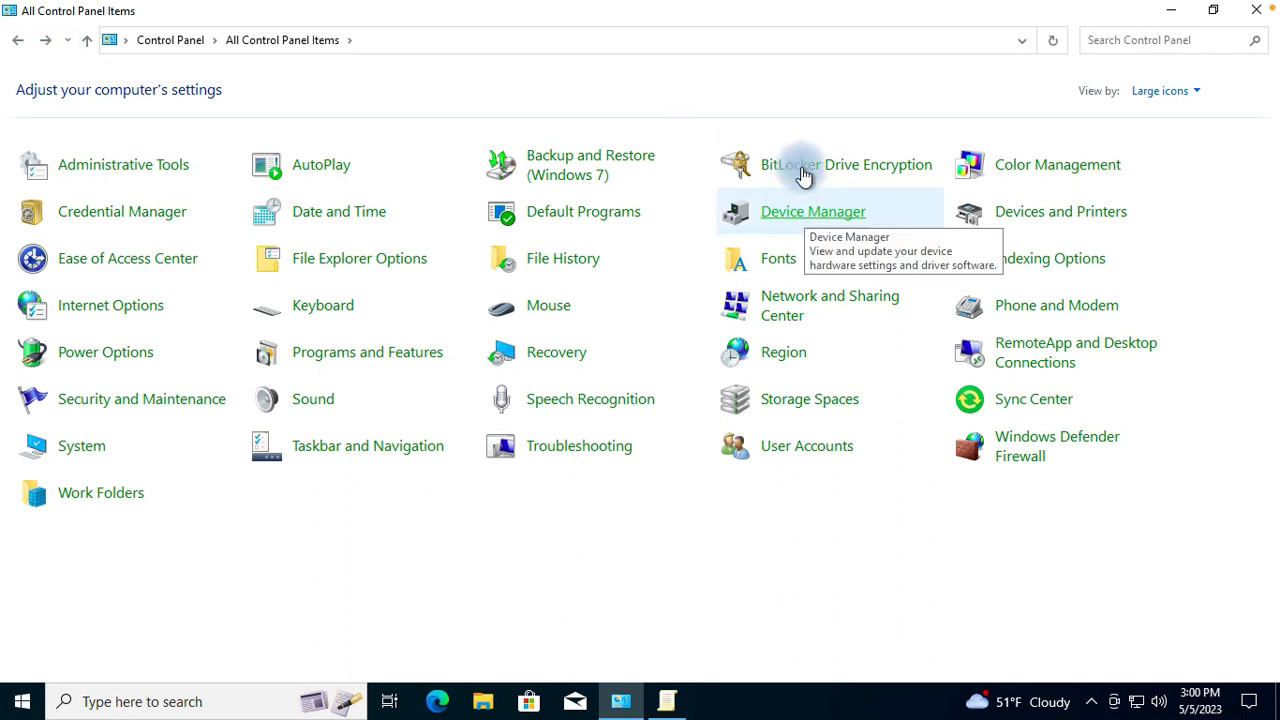
pyautogui.click(801, 168)
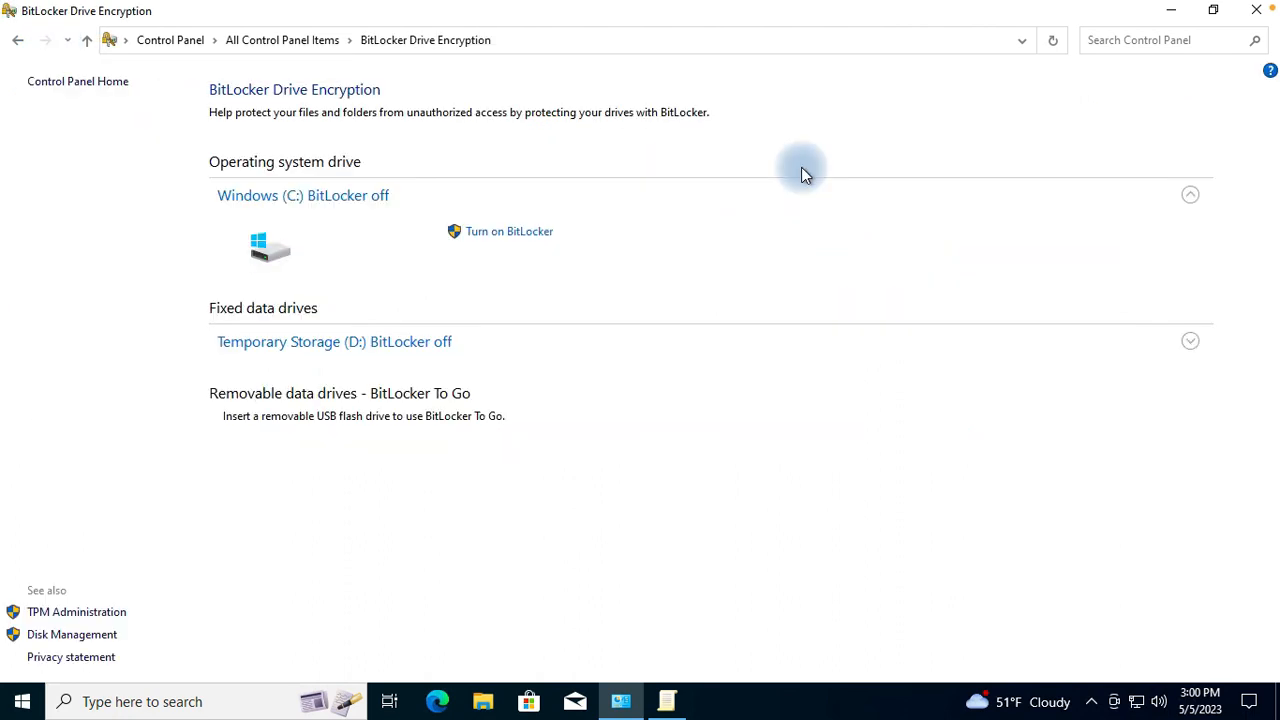
pyautogui.click(518, 240)
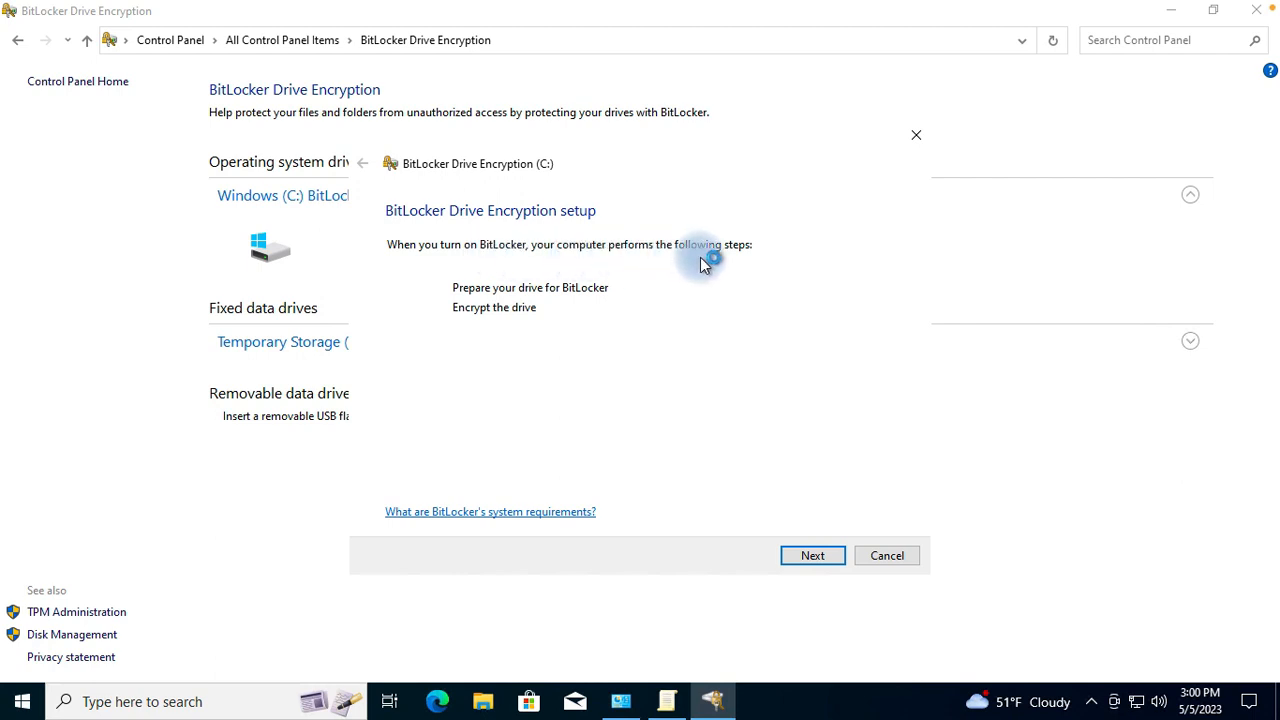
# Step: Prepare the C: drive for BitLocker in the setup wizard and continue to the choice of startup unlock method
pyautogui.click(820, 558)
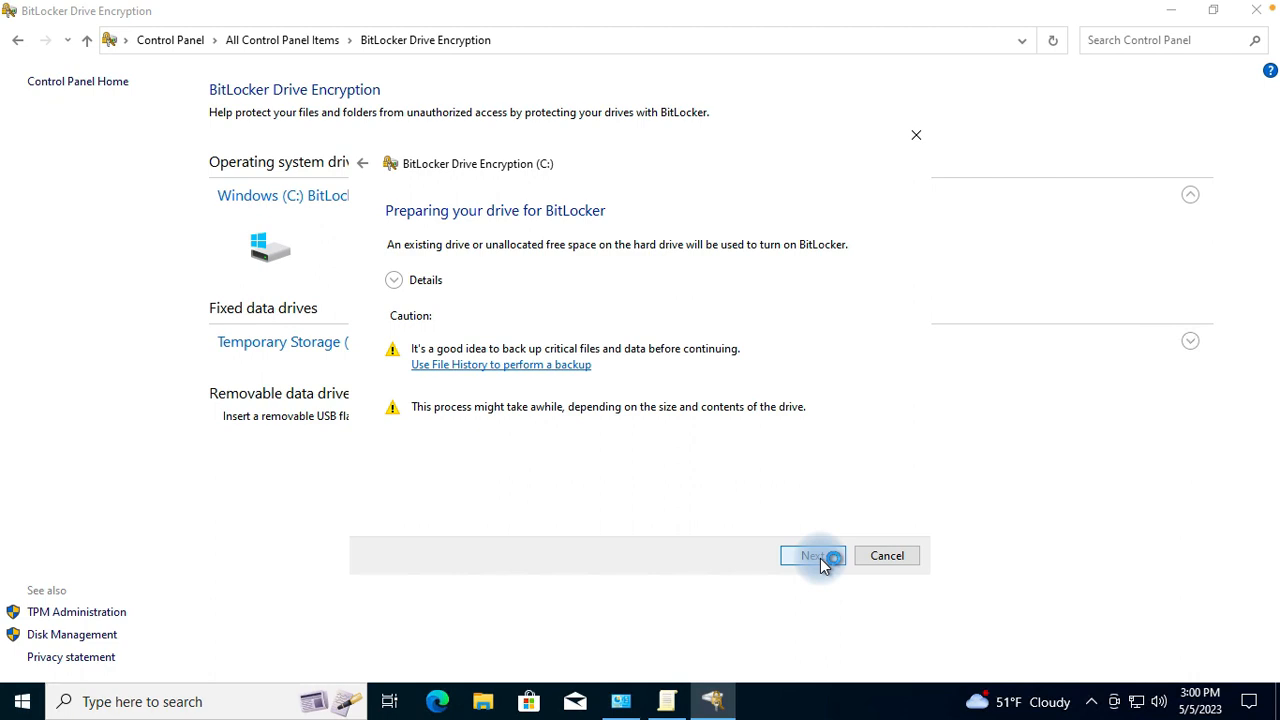
pyautogui.press('super')
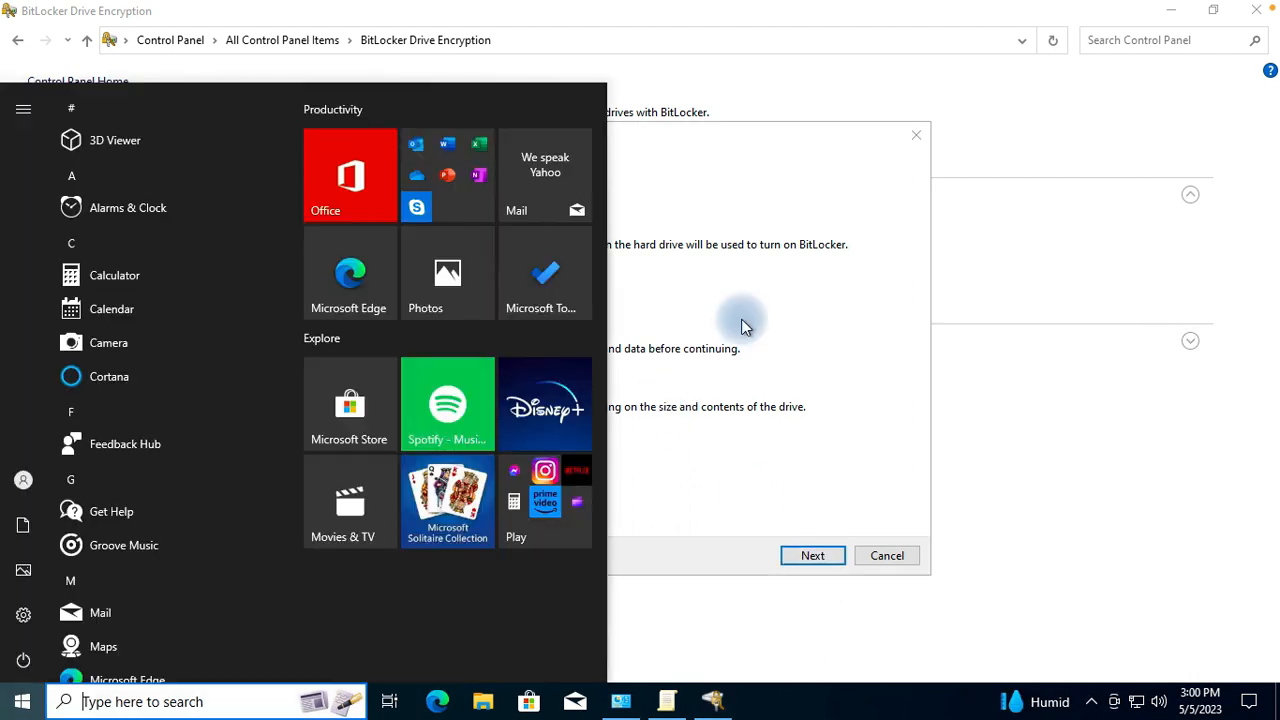
pyautogui.click(855, 299)
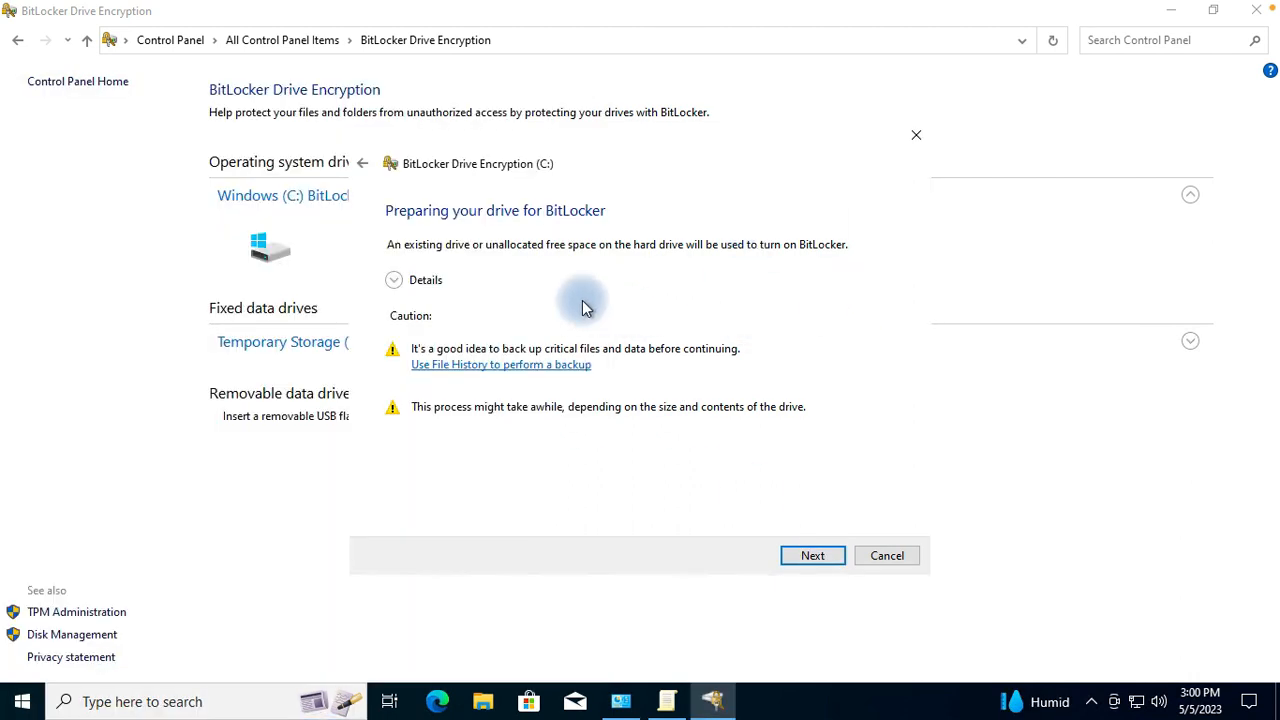
pyautogui.click(810, 558)
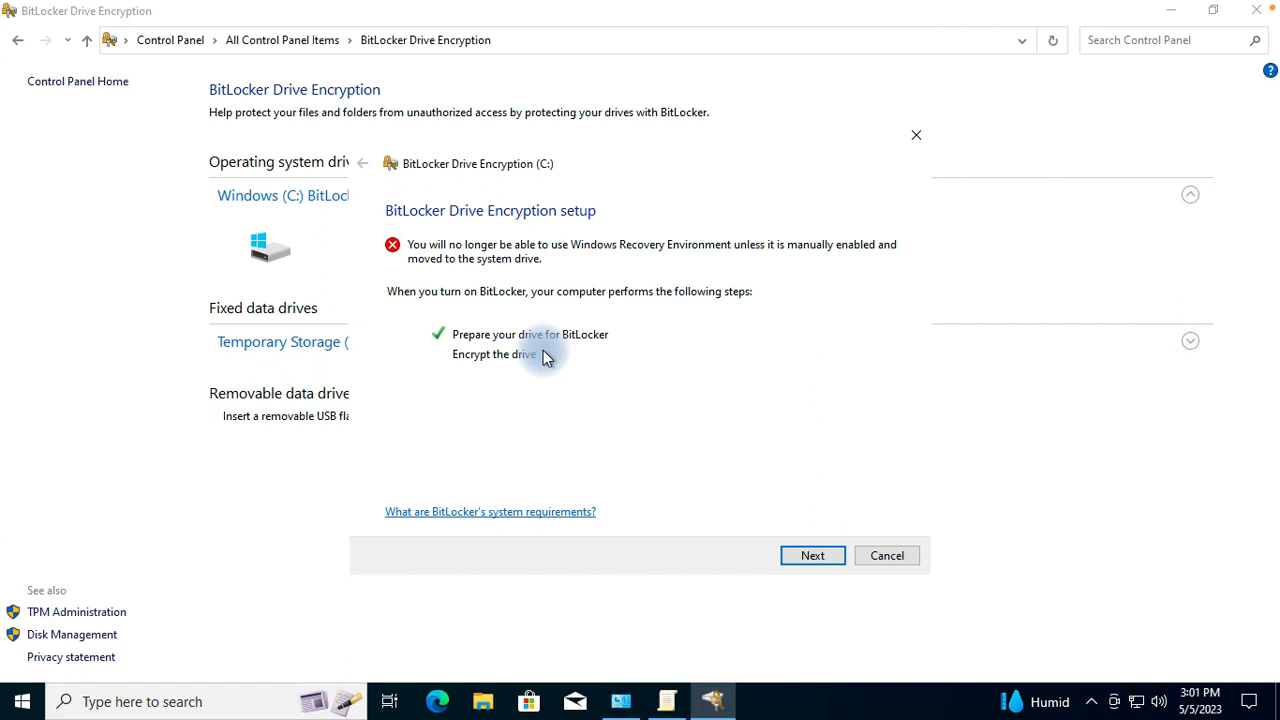
pyautogui.click(802, 558)
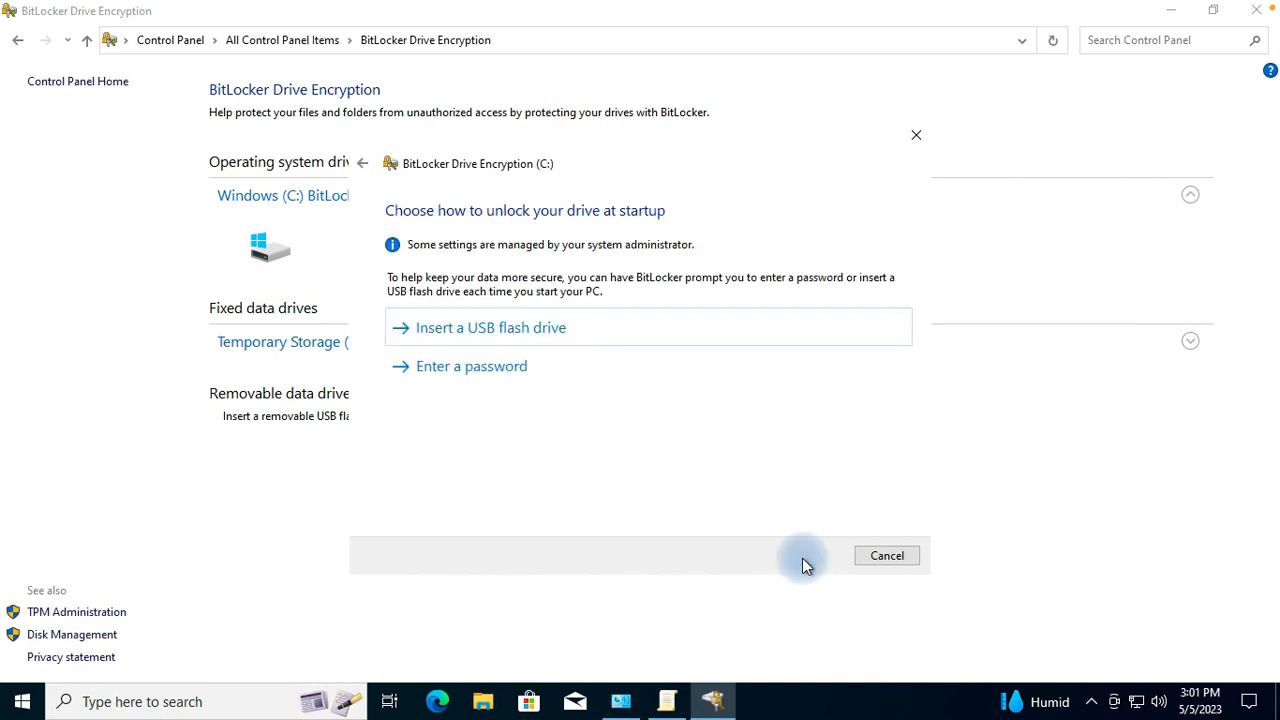
# Step: Choose to unlock the drive at startup with a password, then enter and re-enter the drive password and accept it
pyautogui.click(477, 365)
pyautogui.click(464, 374)
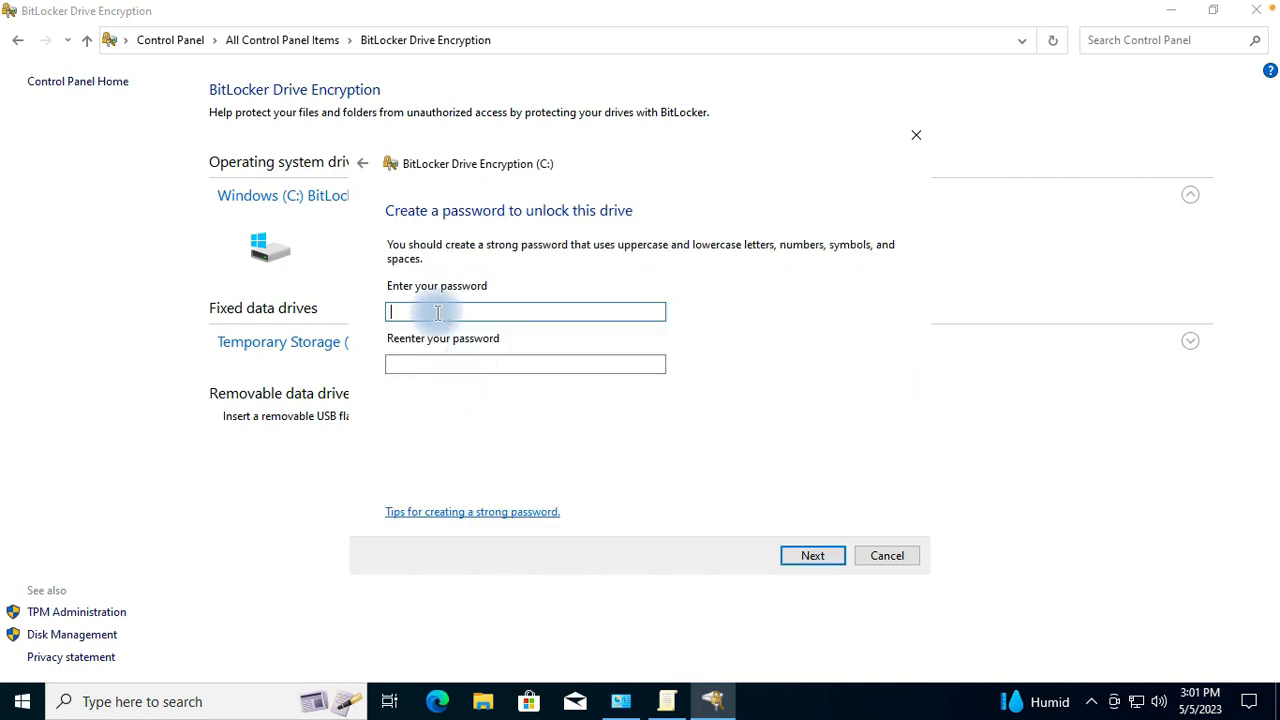
pyautogui.write('•')
pyautogui.press('BackSpace')
pyautogui.write('••••••••')
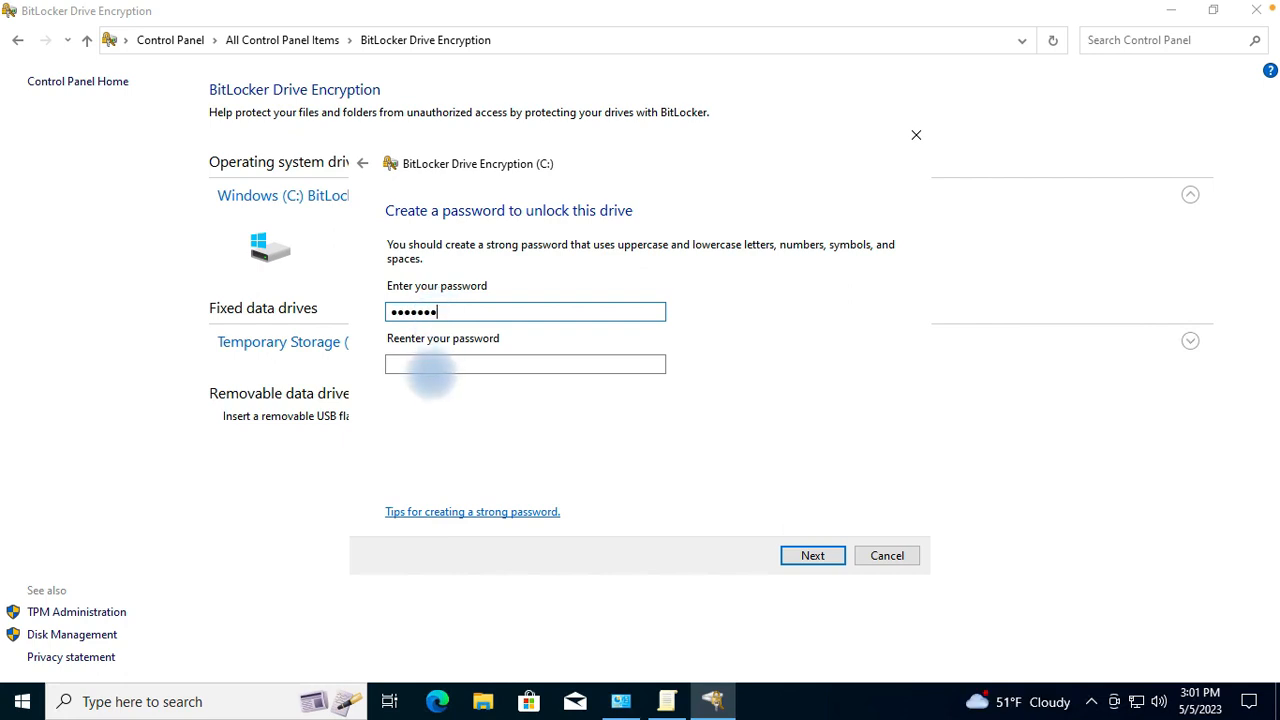
pyautogui.click(417, 362)
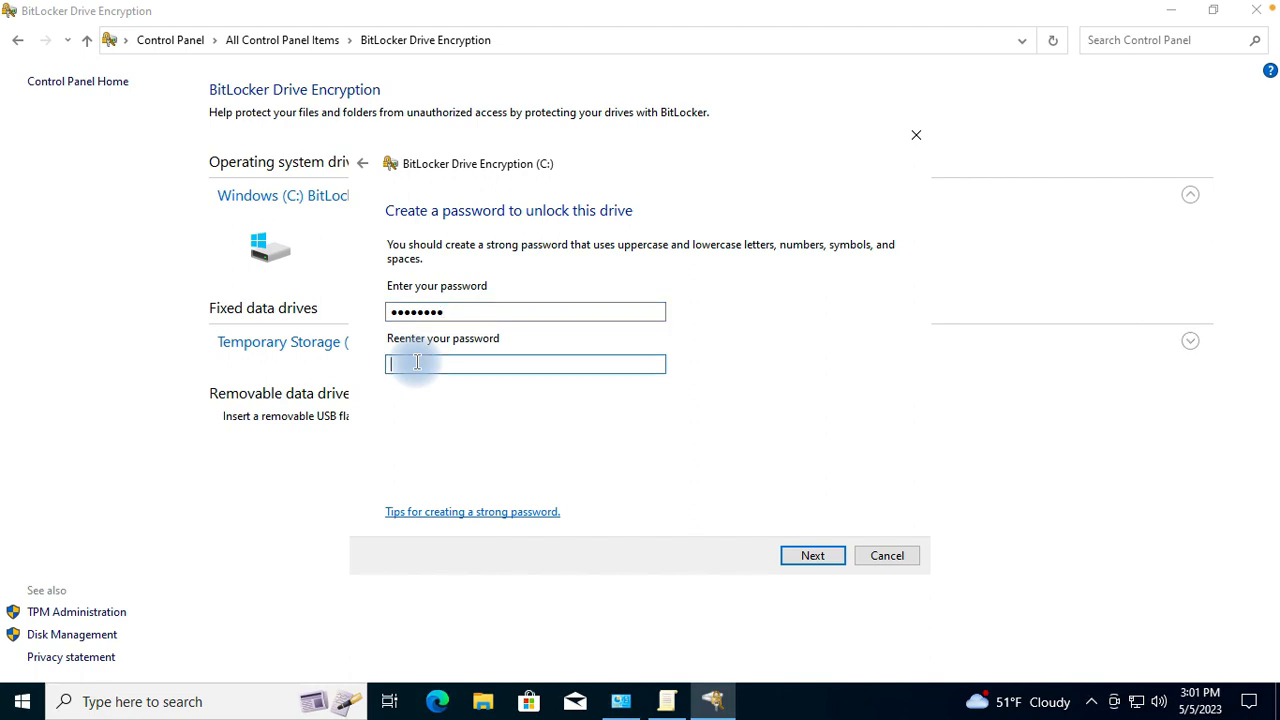
pyautogui.write('••••••••')
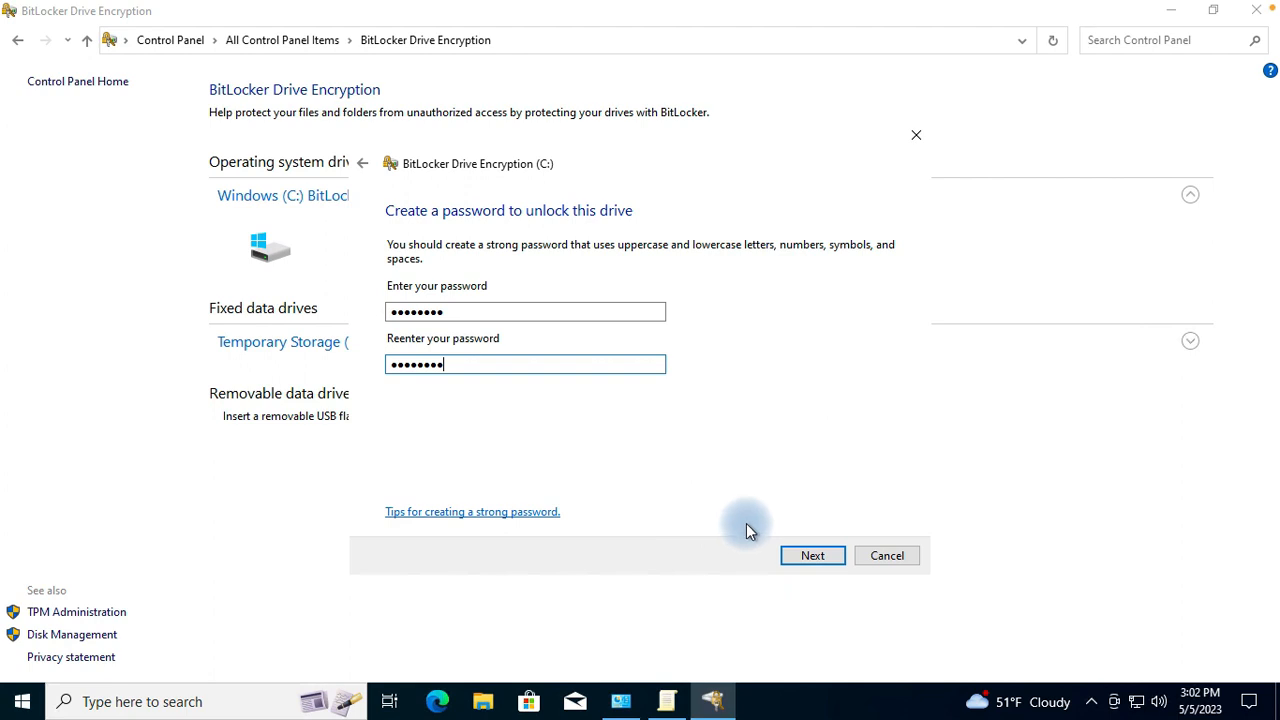
pyautogui.click(810, 560)
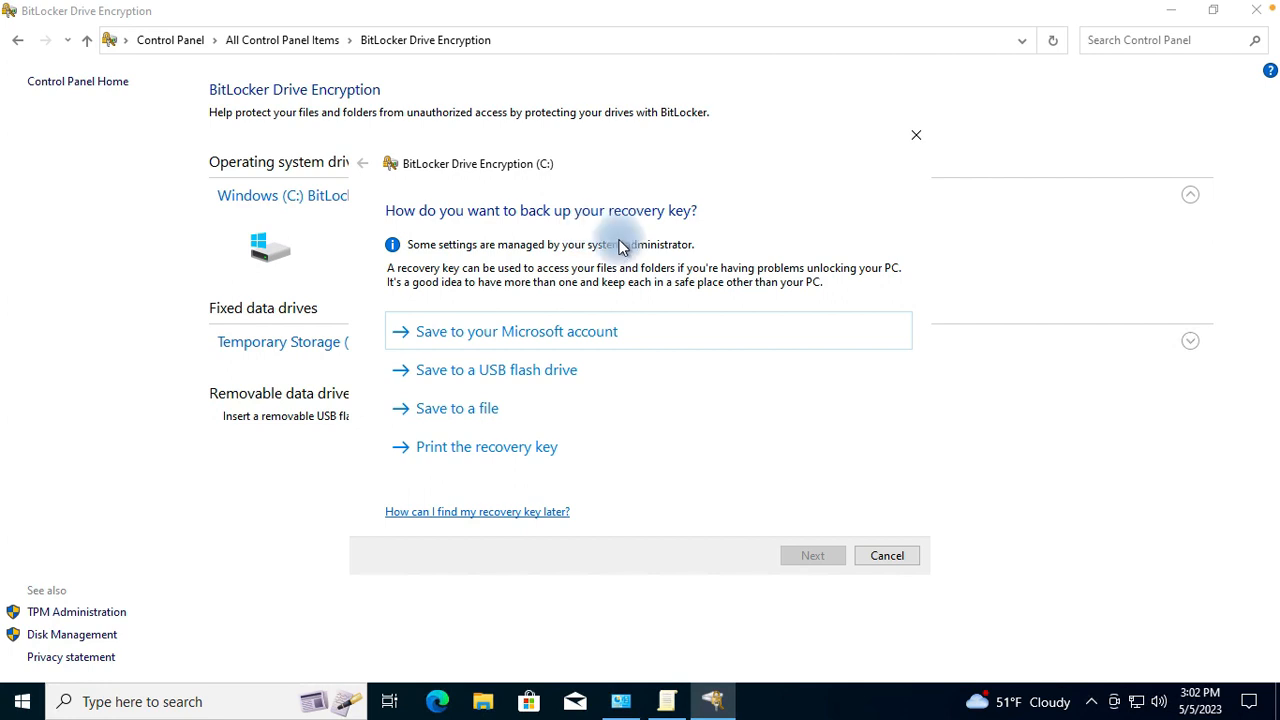
# Step: Print the recovery key with Microsoft Print to PDF, saving it to the Desktop as bitkey
pyautogui.click(490, 450)
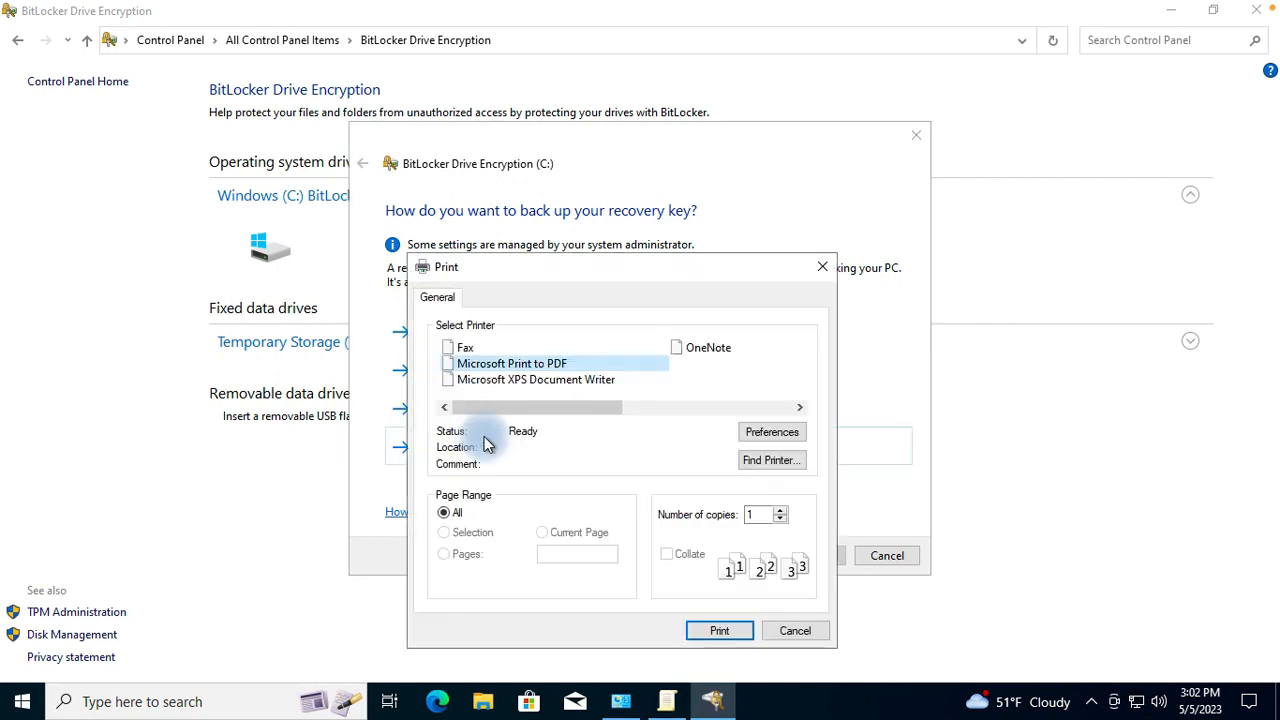
pyautogui.click(724, 634)
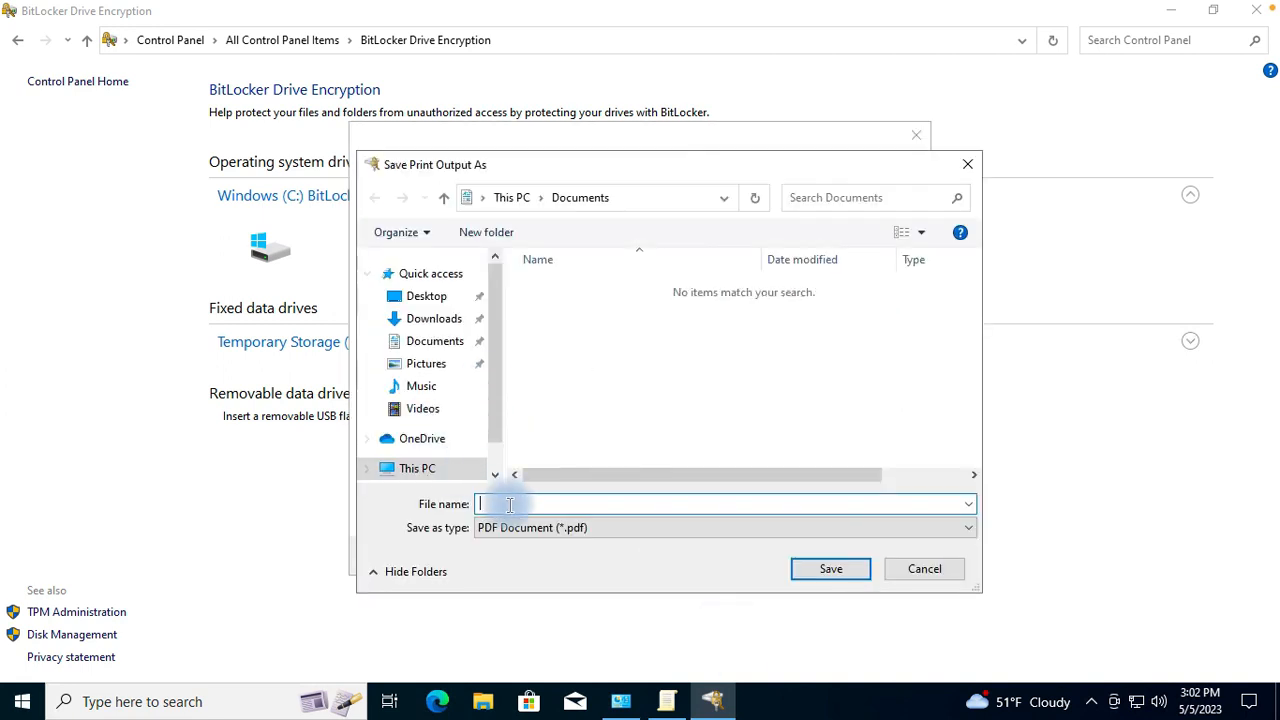
pyautogui.write('bitkey')
pyautogui.click(836, 572)
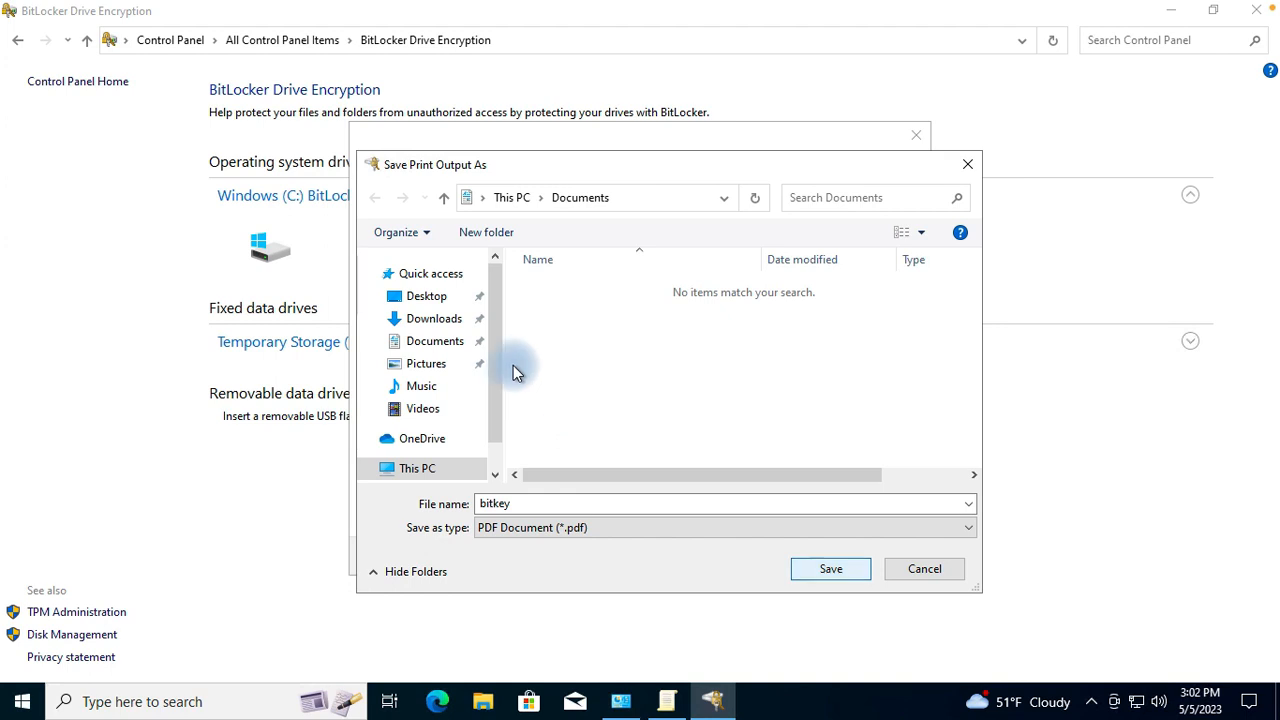
pyautogui.click(428, 296)
pyautogui.click(820, 572)
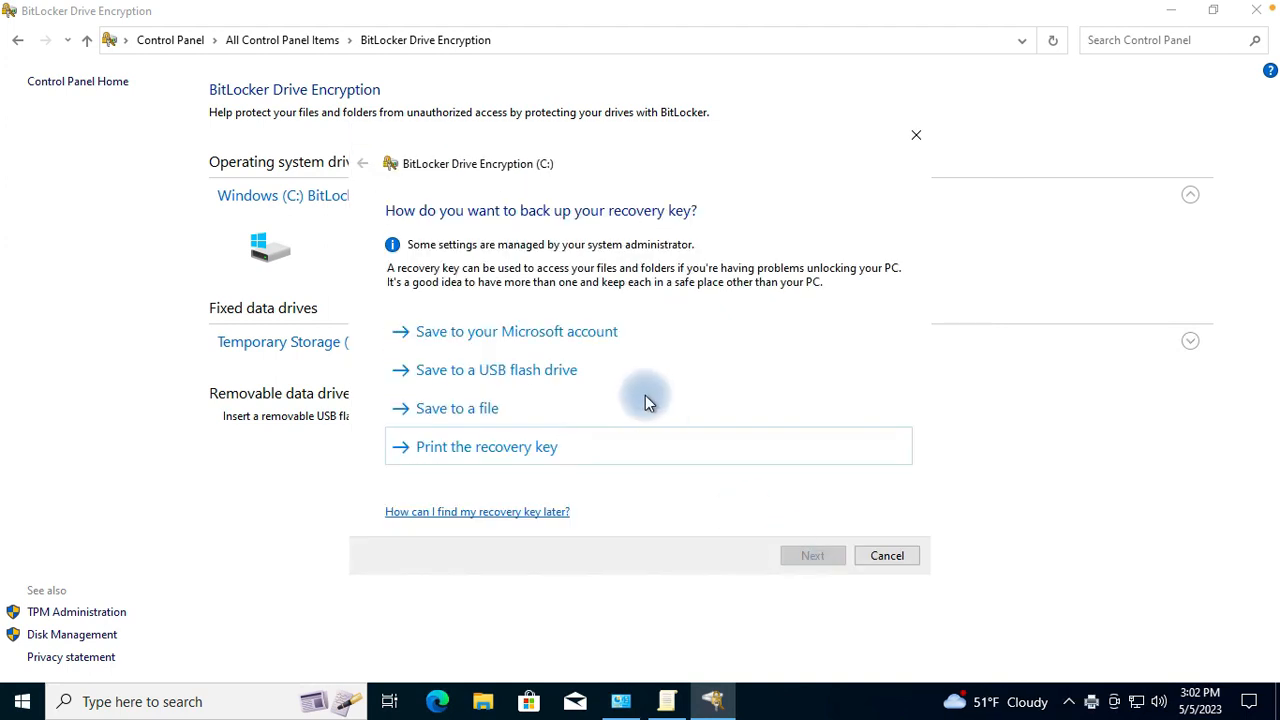
# Step: Try to also save the recovery key to the Microsoft account, and proceed past the recovery key backup page
pyautogui.click(560, 338)
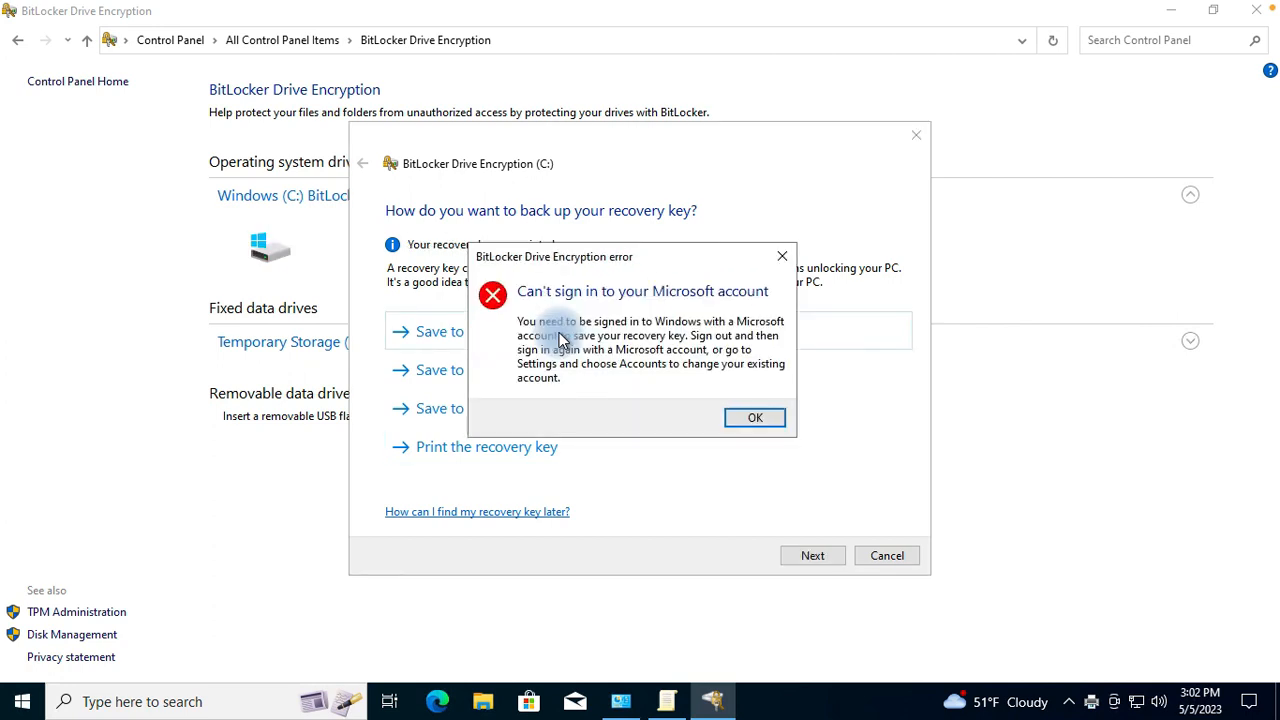
pyautogui.click(748, 420)
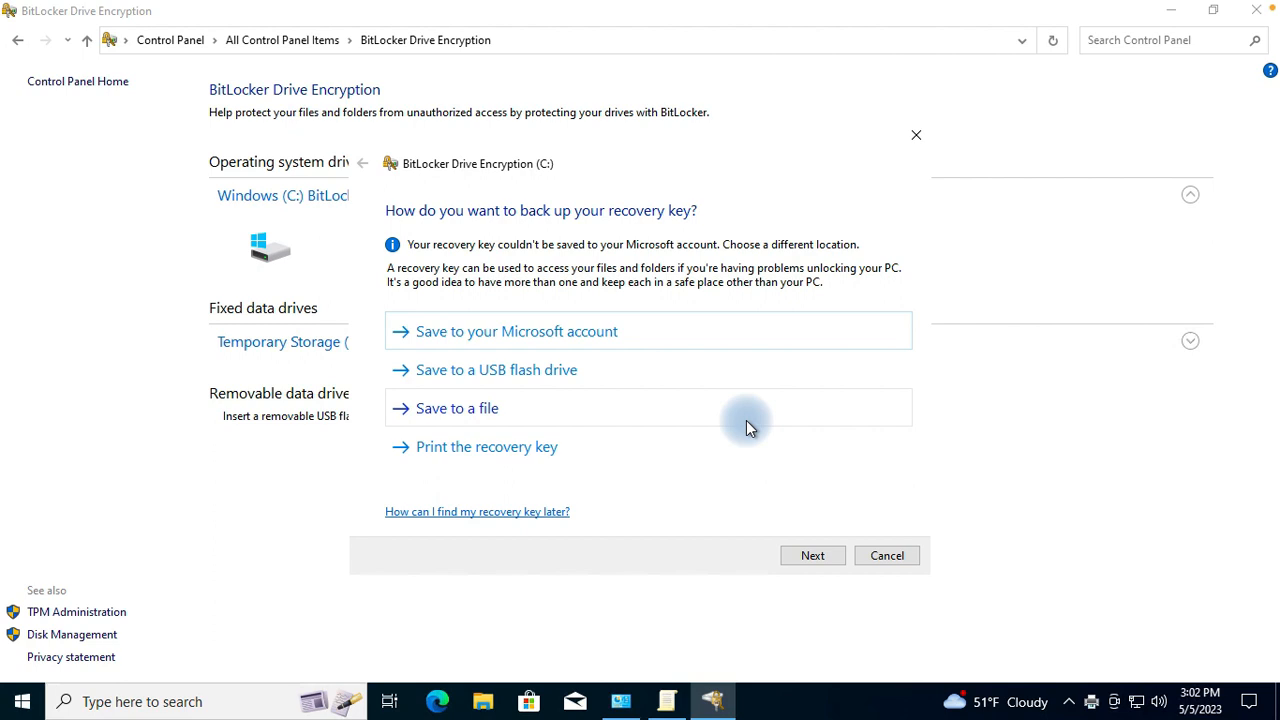
pyautogui.click(811, 558)
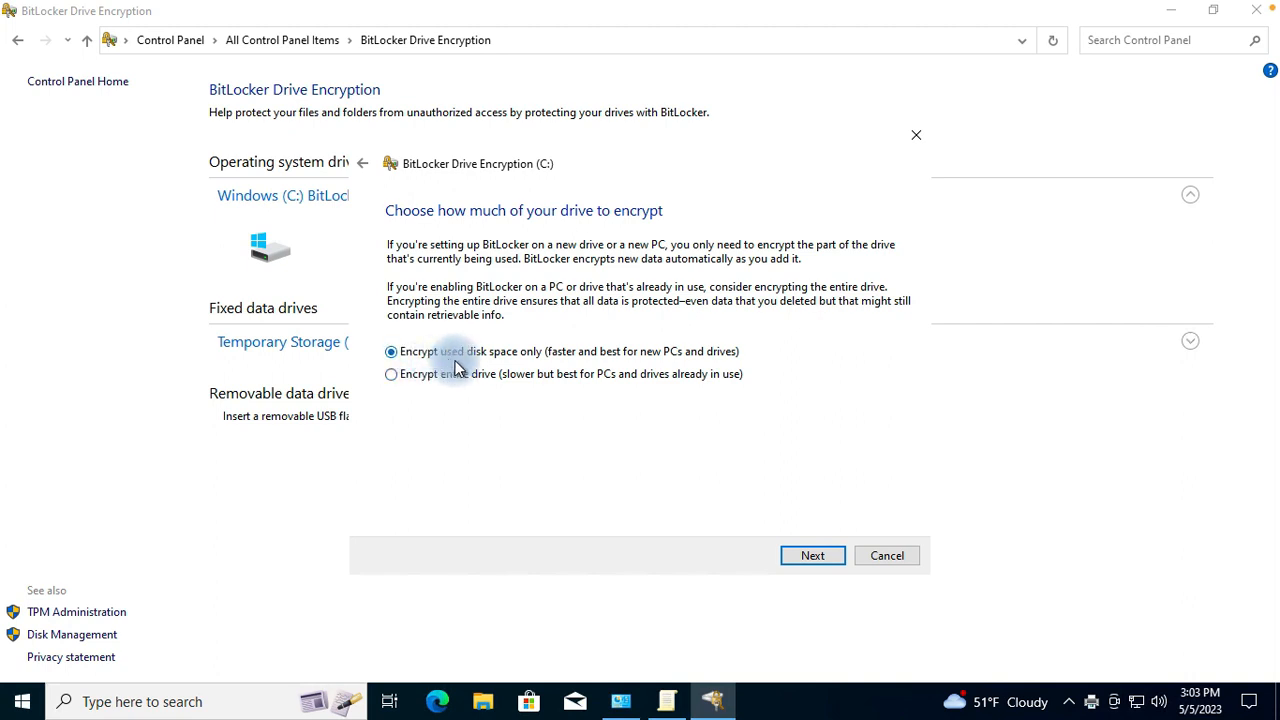
# Step: Start encrypting C: with used disk space only and the new encryption mode, with the BitLocker system check turned off
pyautogui.click(812, 556)
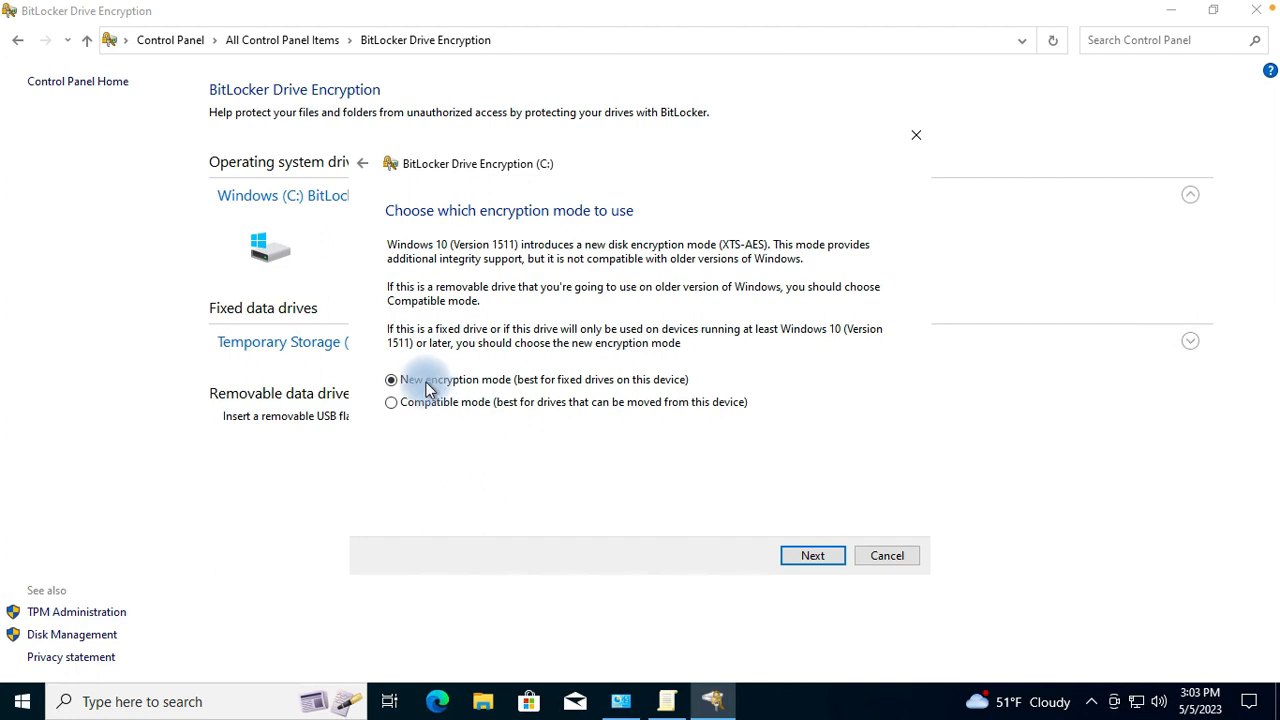
pyautogui.click(824, 557)
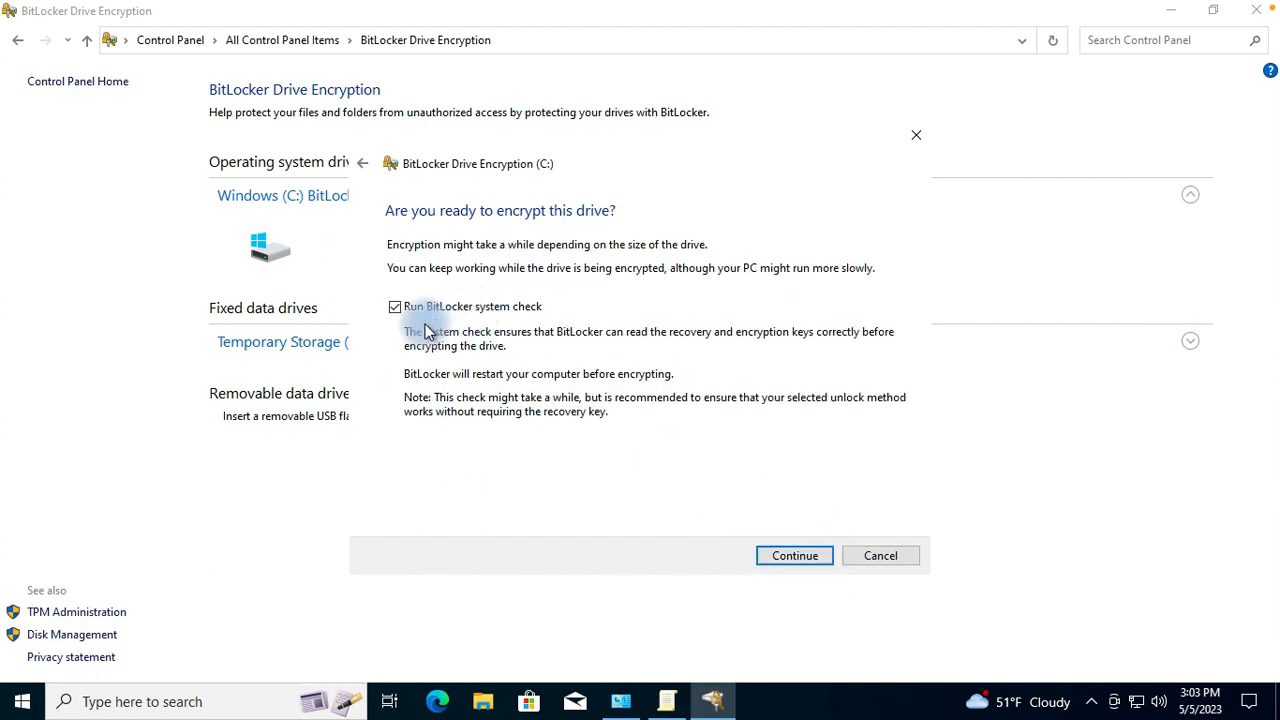
pyautogui.click(395, 307)
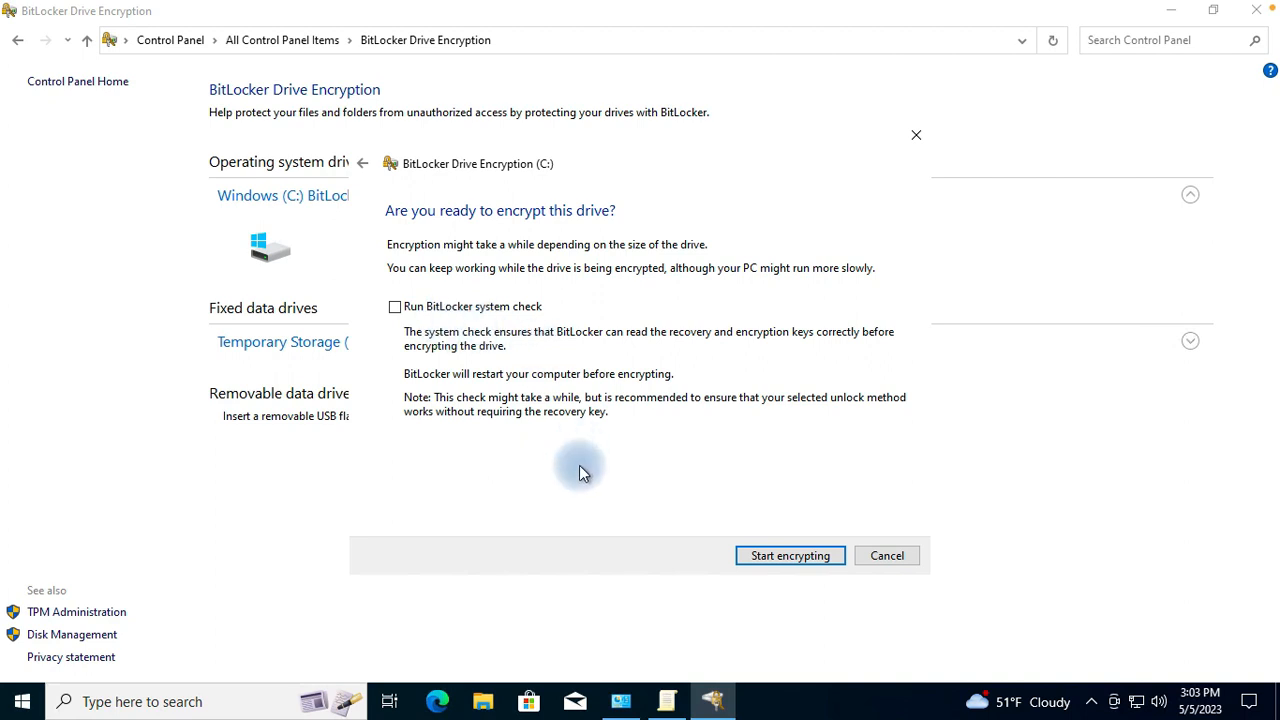
pyautogui.click(786, 554)
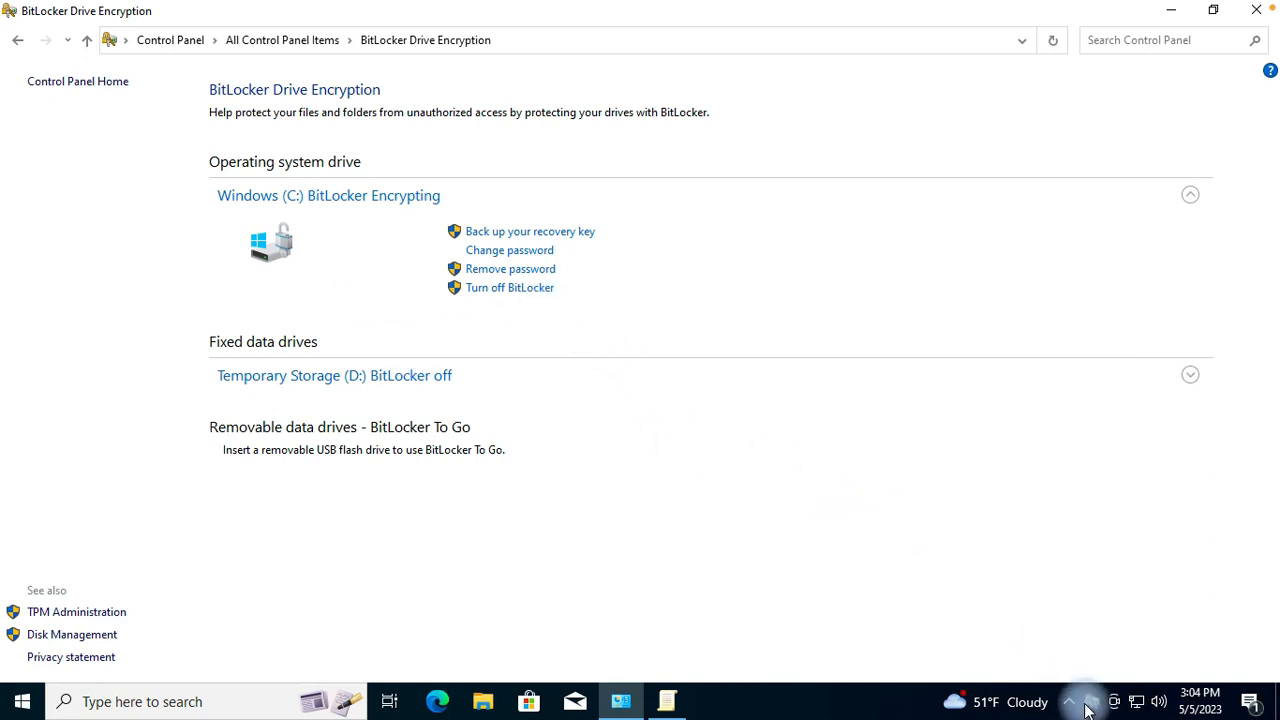
# Step: Check the encryption progress of drive C: from the notification area
pyautogui.click(1089, 698)
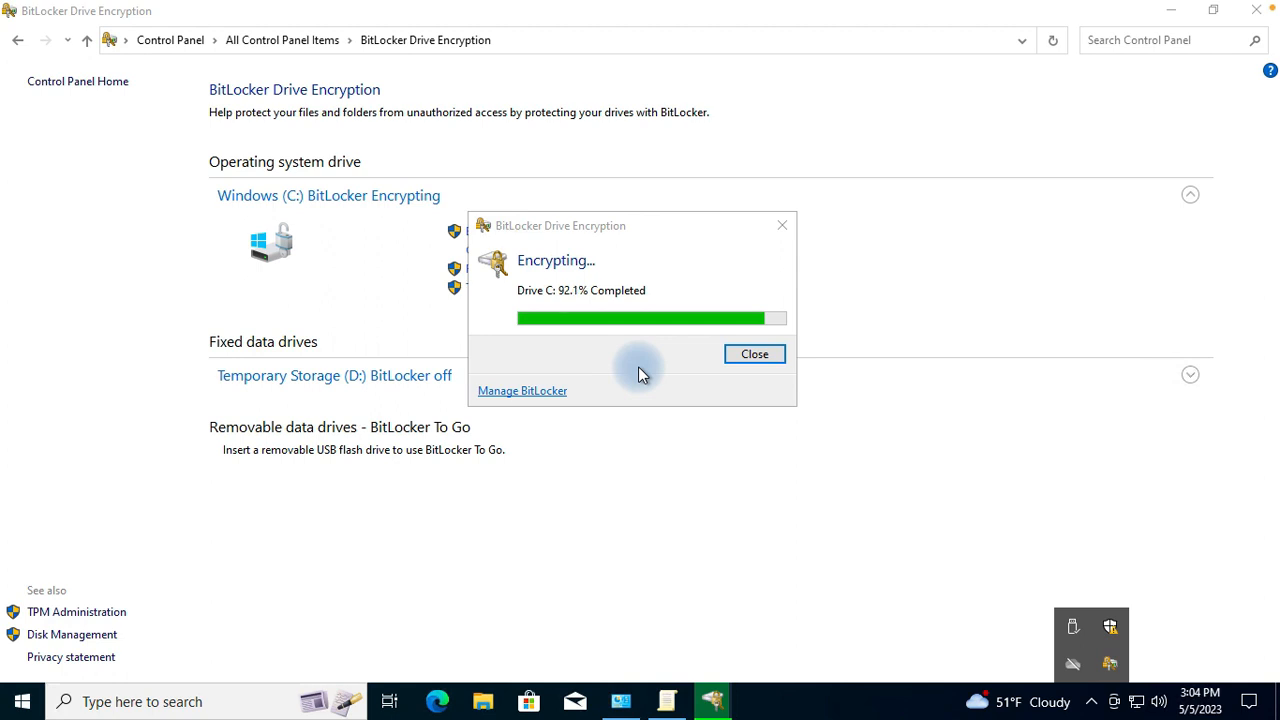
pyautogui.click(918, 283)
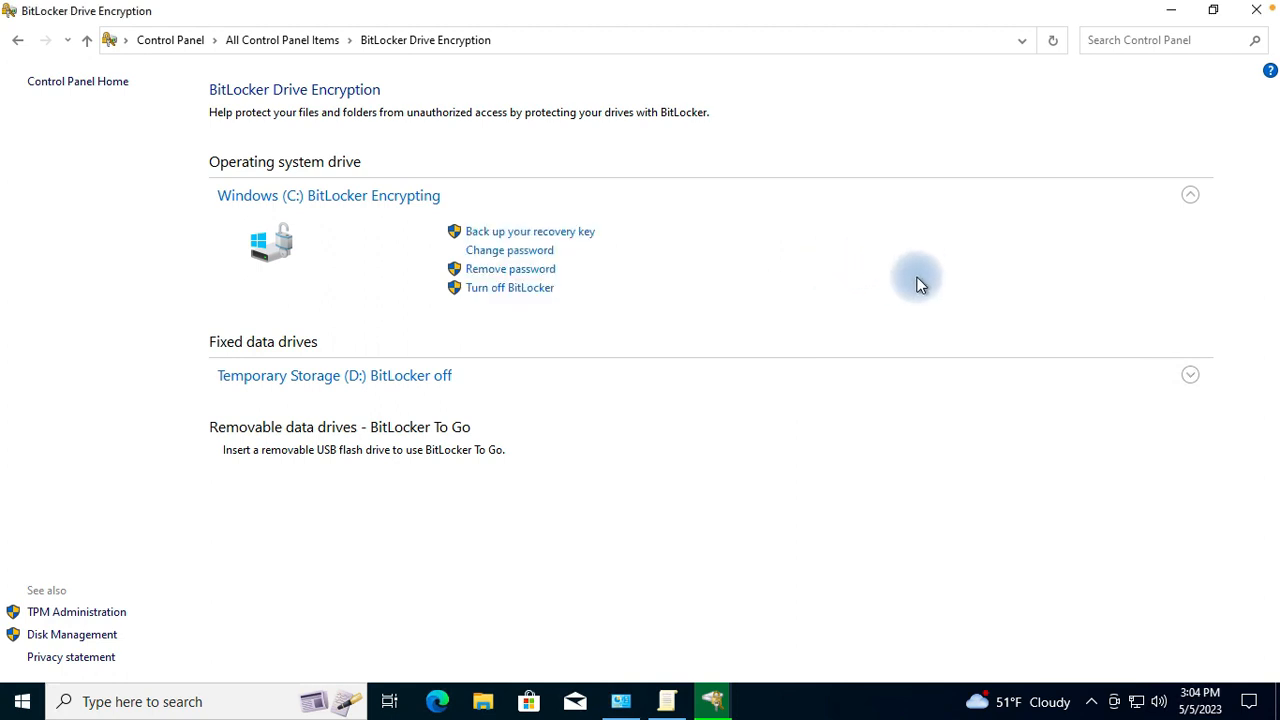
# Step: Open bitkey.pdf from the desktop in Microsoft Edge, completing its first-run setup without data import, and highlight the recovery key
pyautogui.click(1169, 12)
pyautogui.click(26, 391)
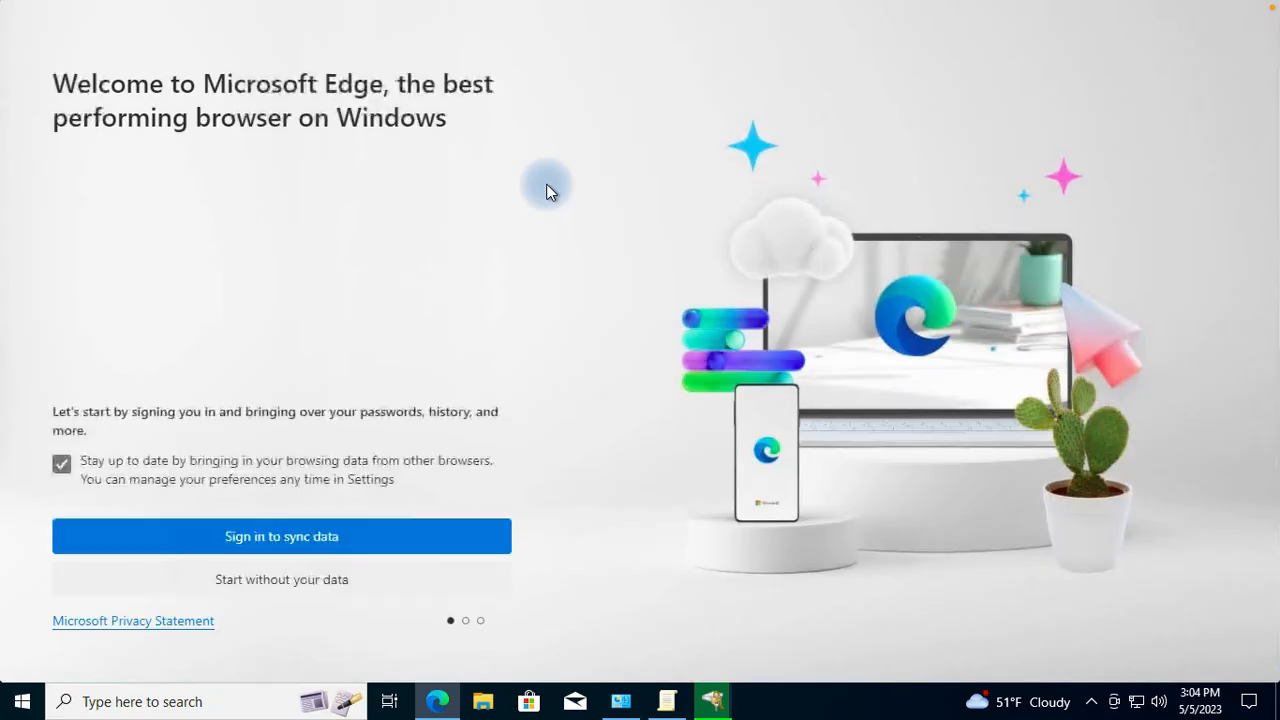
pyautogui.click(294, 582)
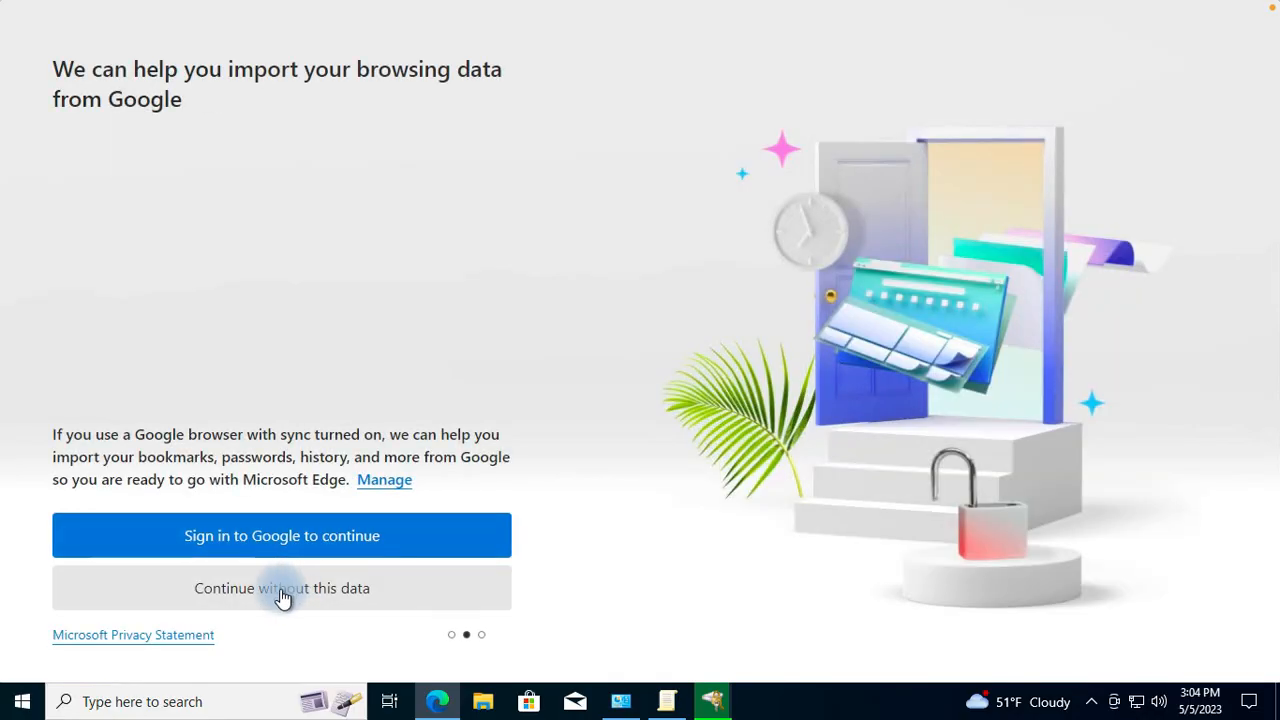
pyautogui.click(282, 595)
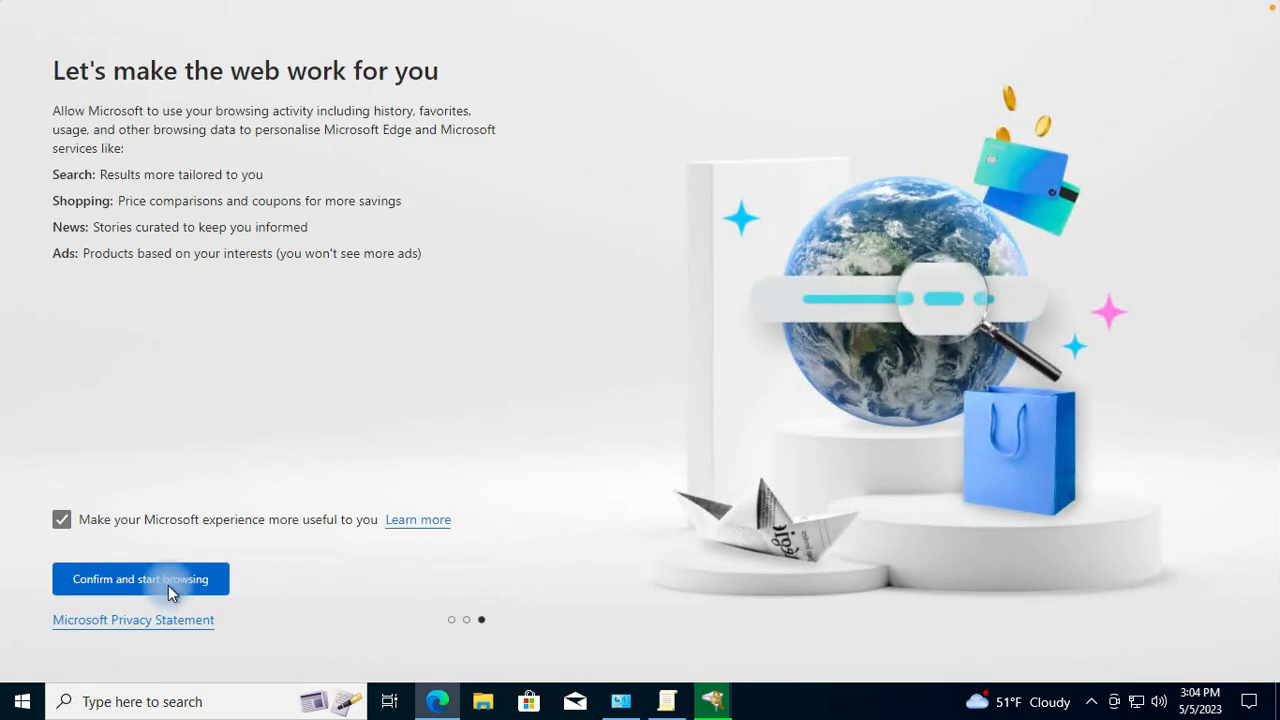
pyautogui.click(168, 585)
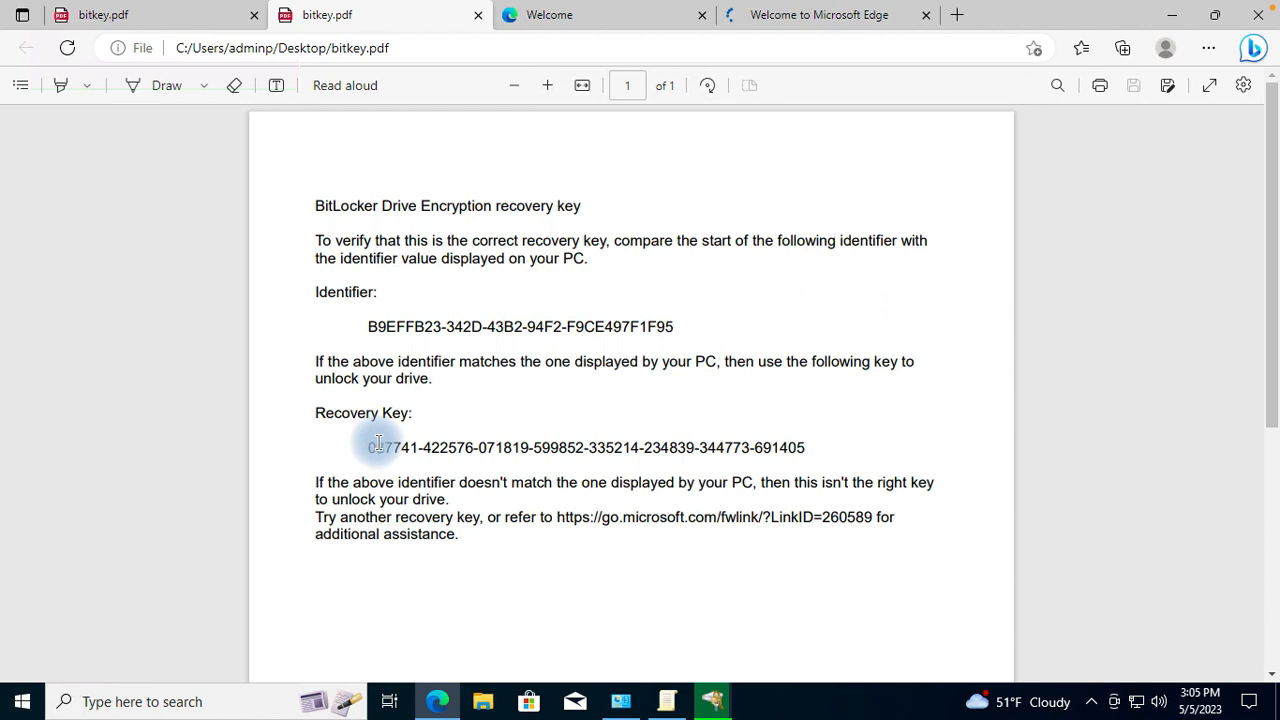
pyautogui.moveTo(369, 447); pyautogui.dragTo(813, 449)
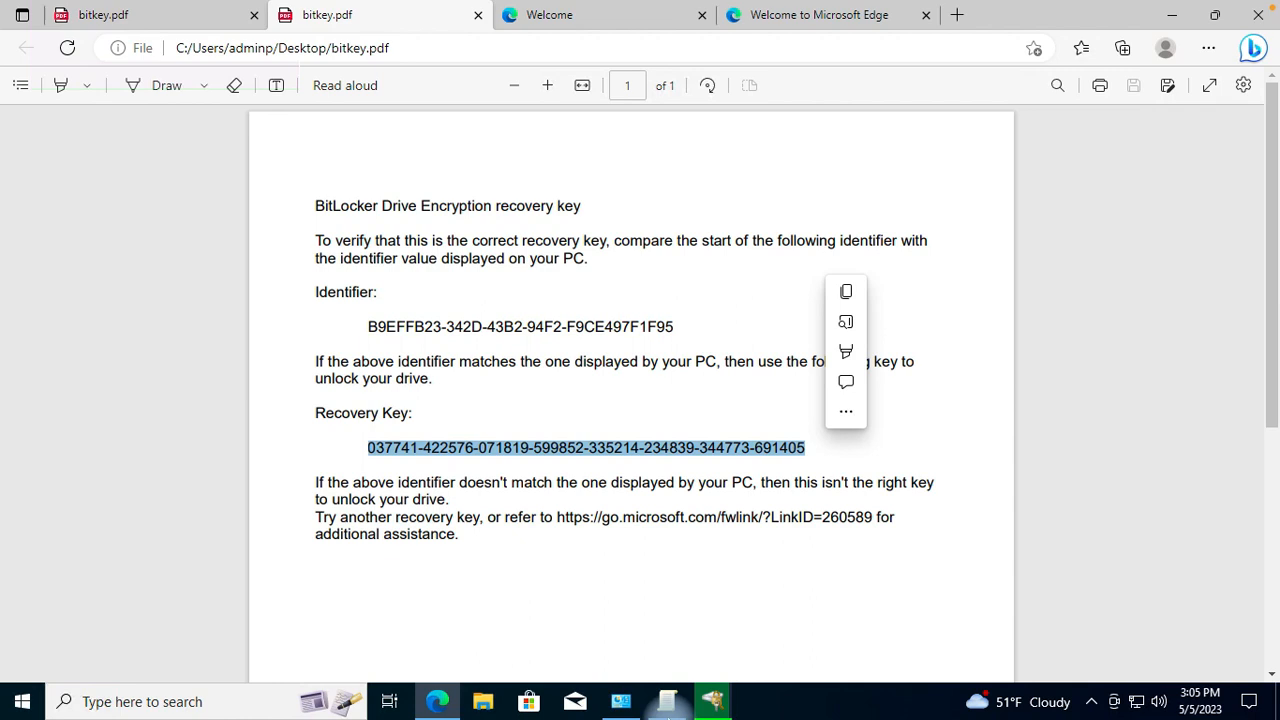
# Step: Bring up the BitLocker encryption progress window again over the recovery key PDF
pyautogui.click(714, 701)
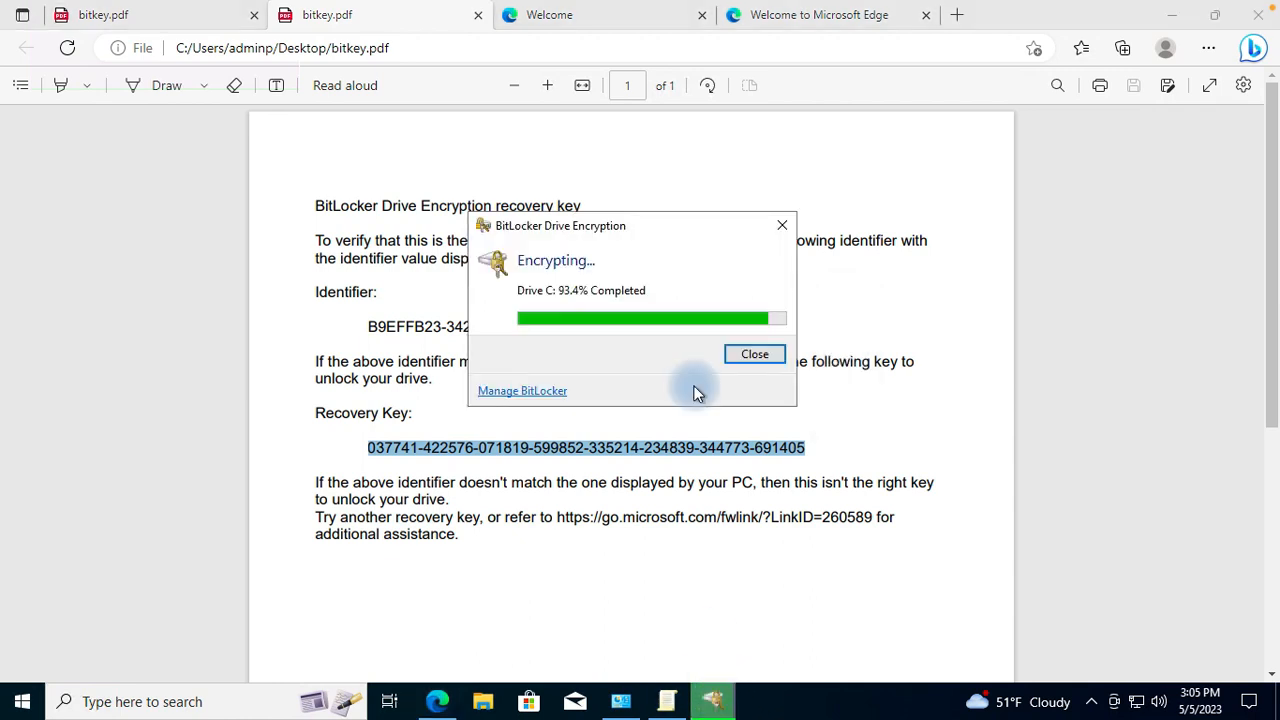